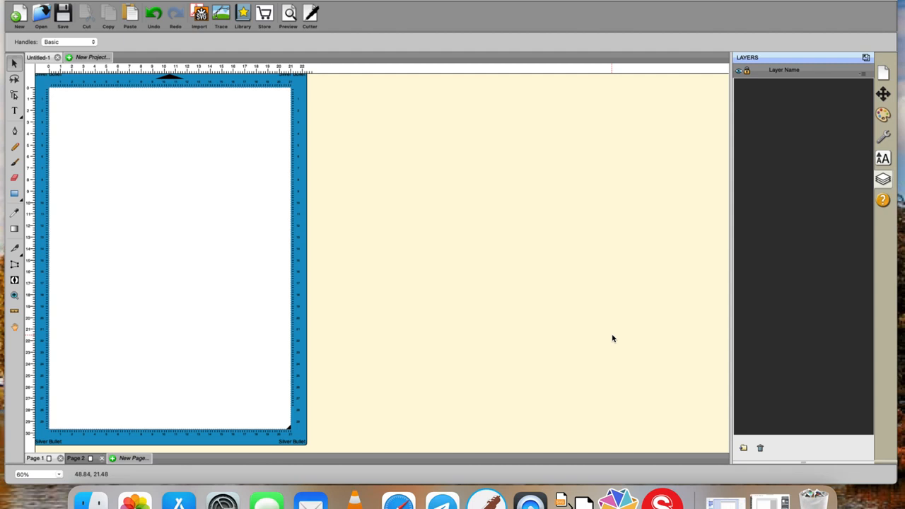
- Load christmas-1072939_1920.jpg from the Downloads folder as the image to trace
left_click(221, 16)
left_click(336, 117)
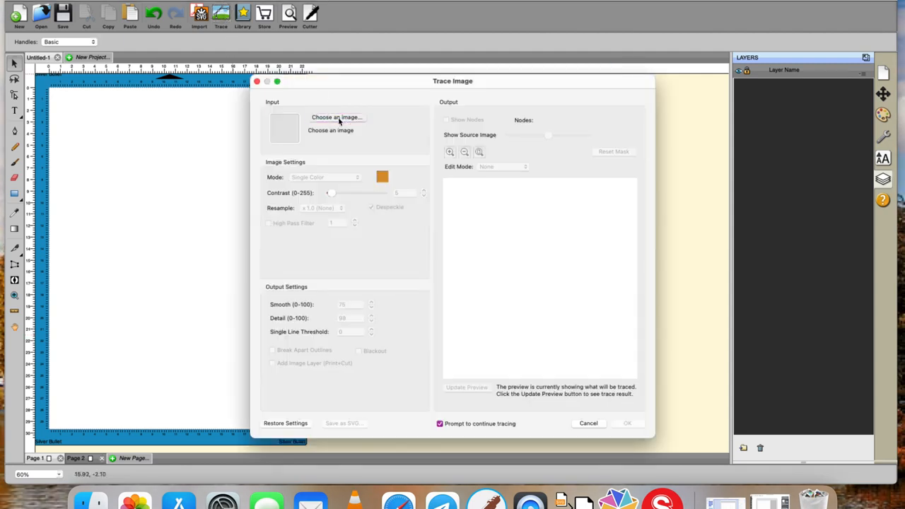
left_click(292, 170)
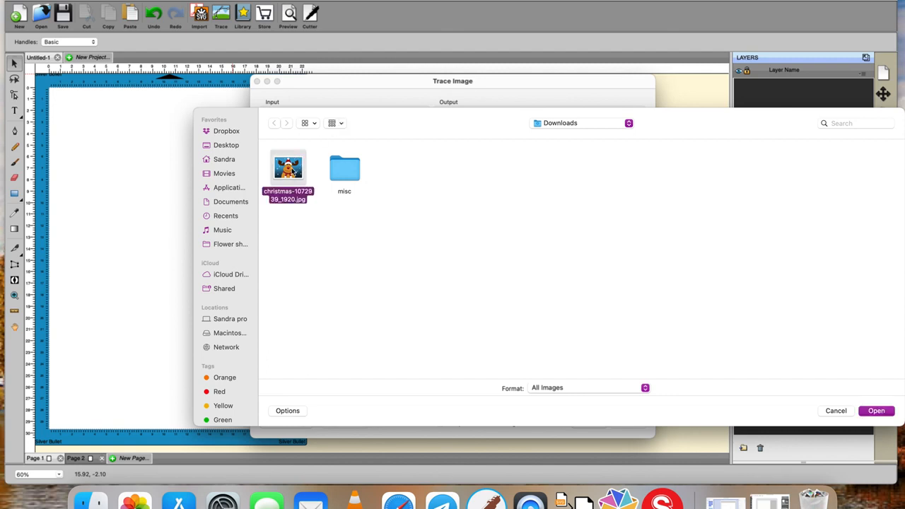
left_click(874, 412)
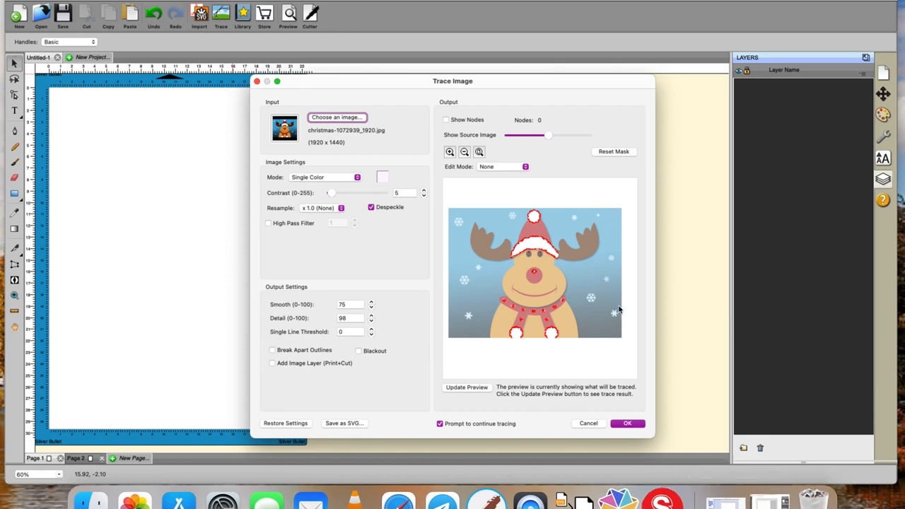
- Trace the white sampled from the hat trim in Single Color mode with Break Apart Outlines enabled, and end tracing without adding layers
left_click(358, 179)
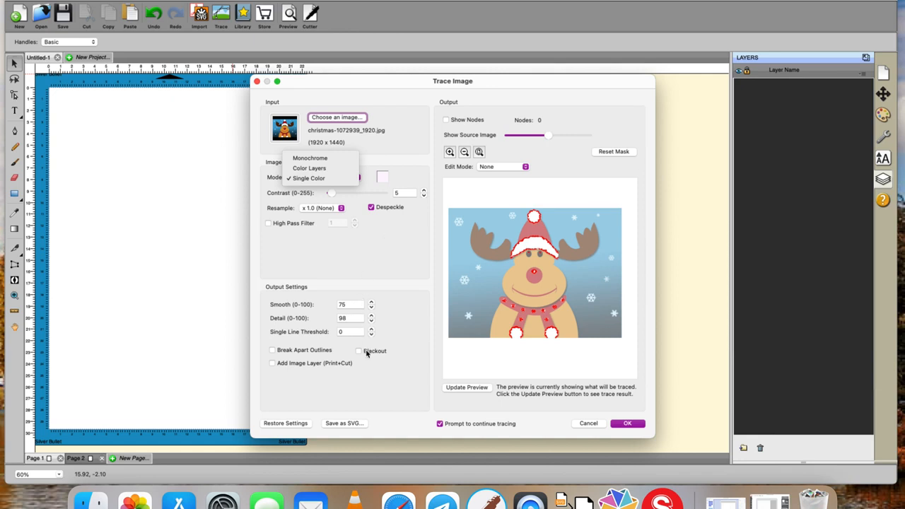
left_click(304, 350)
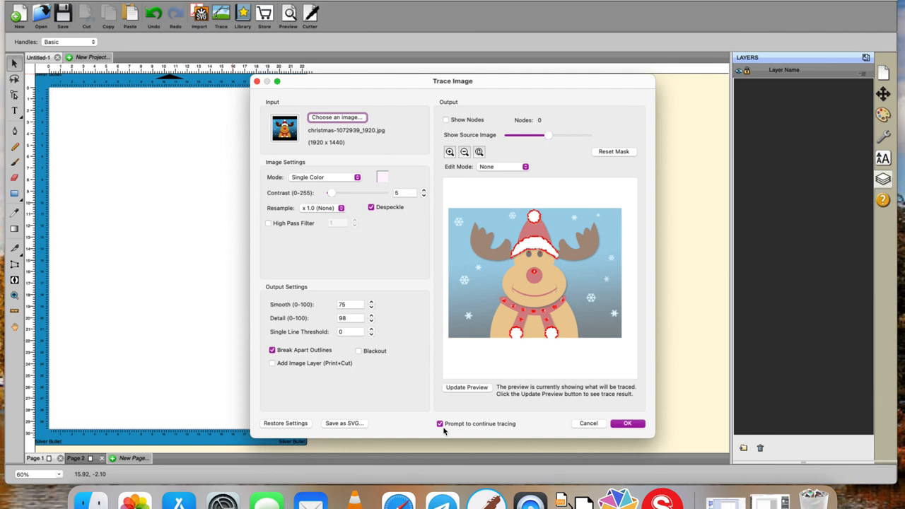
left_click(384, 177)
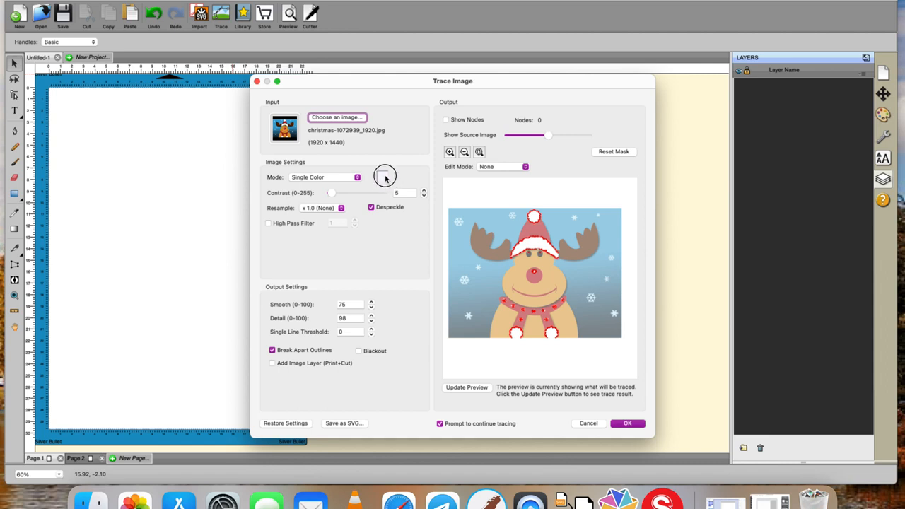
left_click(537, 245)
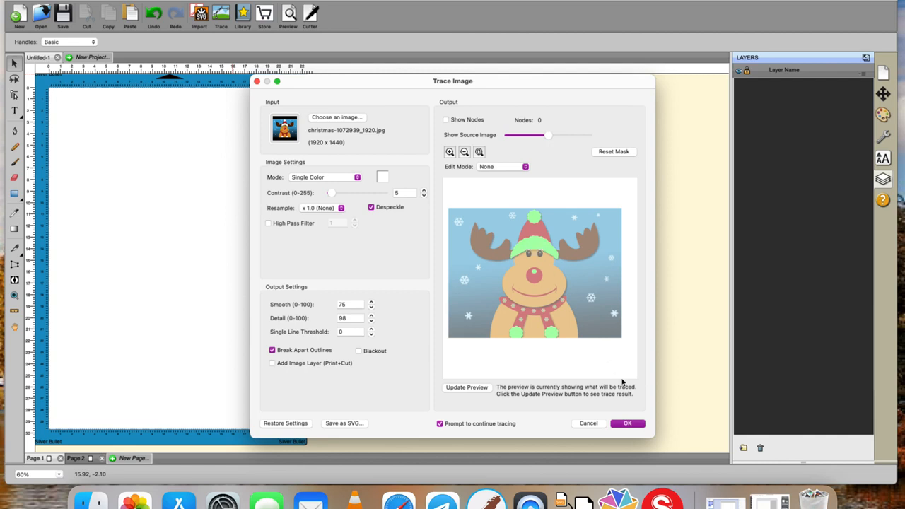
left_click(629, 424)
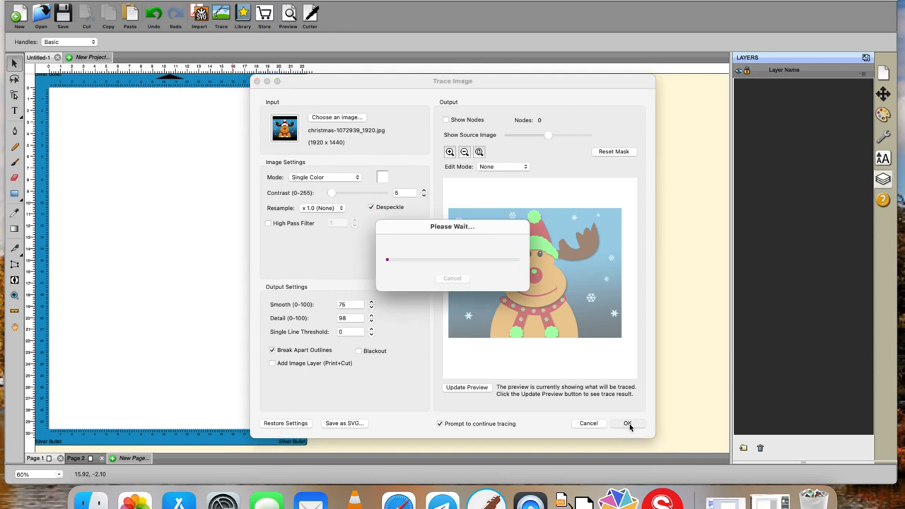
left_click(385, 205)
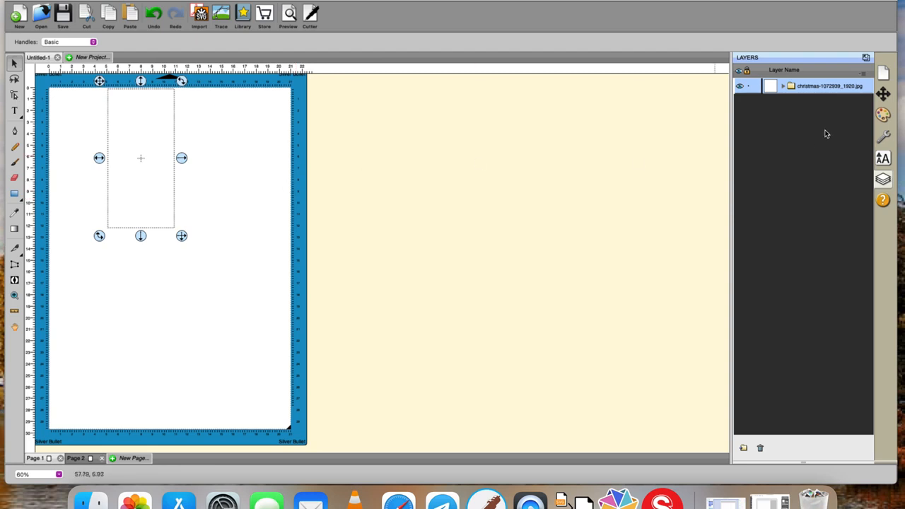
- Give the traced white shapes a black stroke (000000) and a white fill (FFFFFF)
left_click(884, 115)
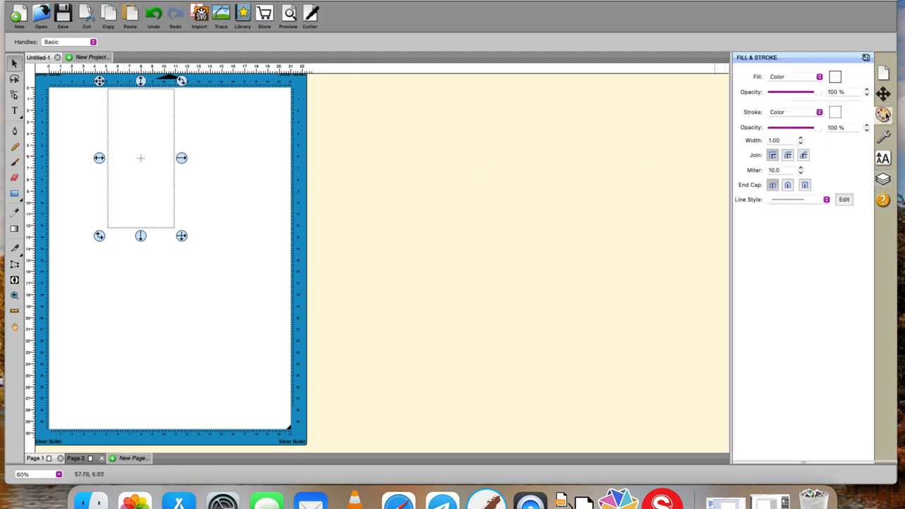
left_click(835, 112)
left_click(469, 205)
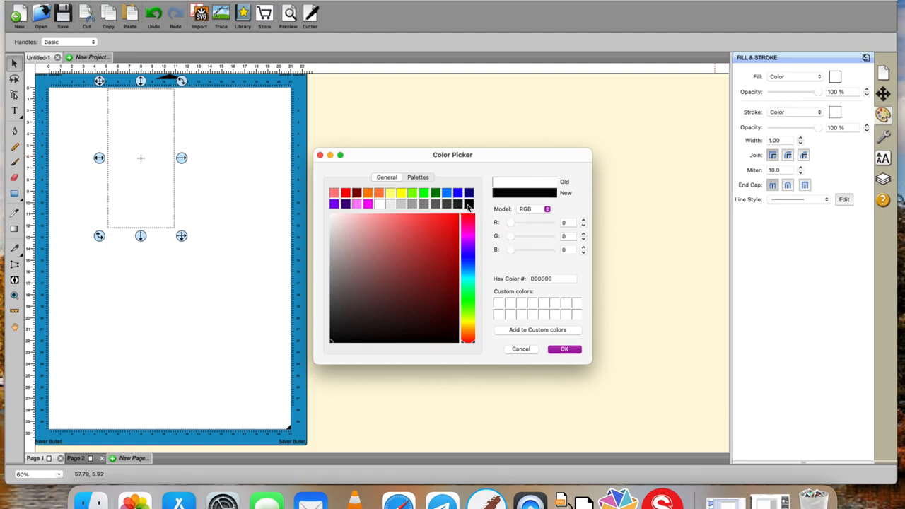
left_click(564, 348)
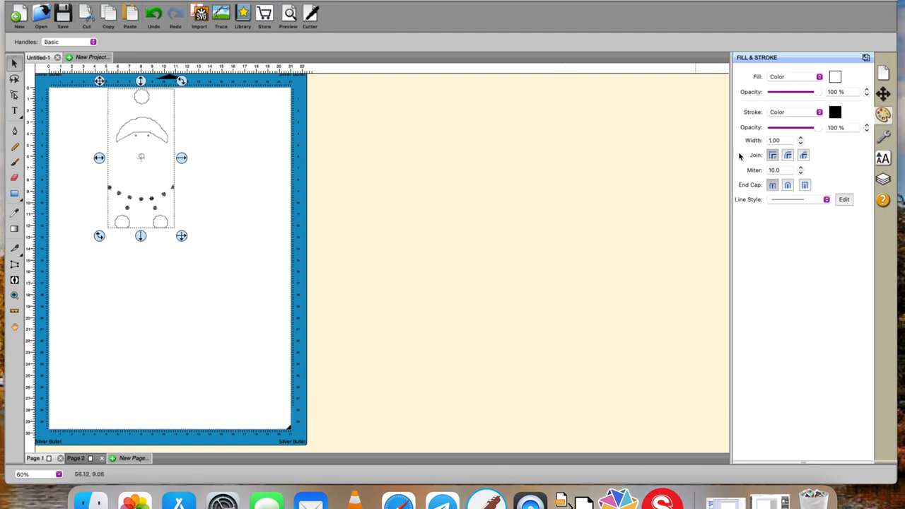
left_click(836, 81)
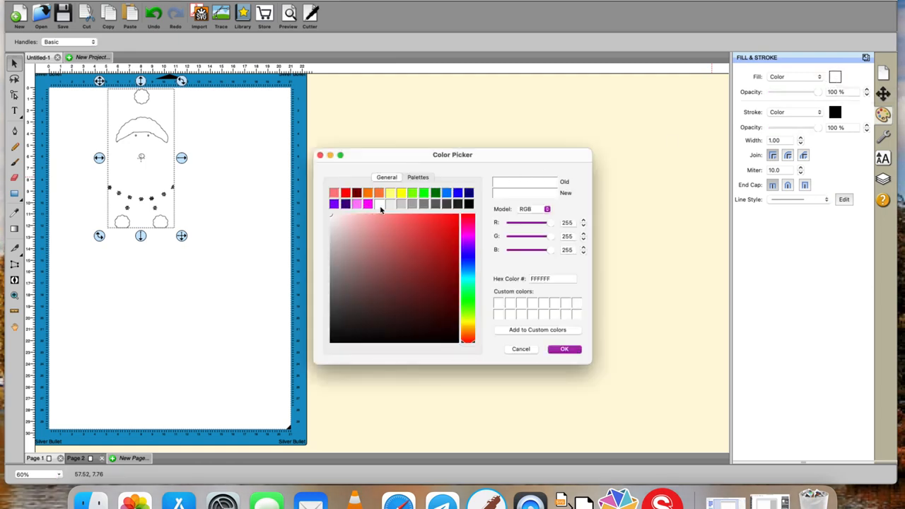
left_click(556, 349)
- Load christmas-1072939_1920.jpg from Downloads again for a second image trace
left_click(221, 15)
left_click(332, 117)
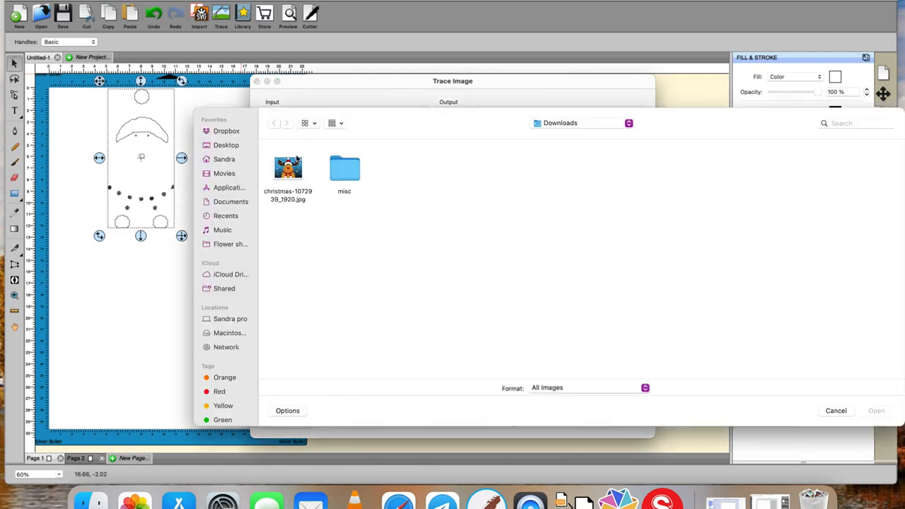
left_click(295, 162)
left_click(876, 410)
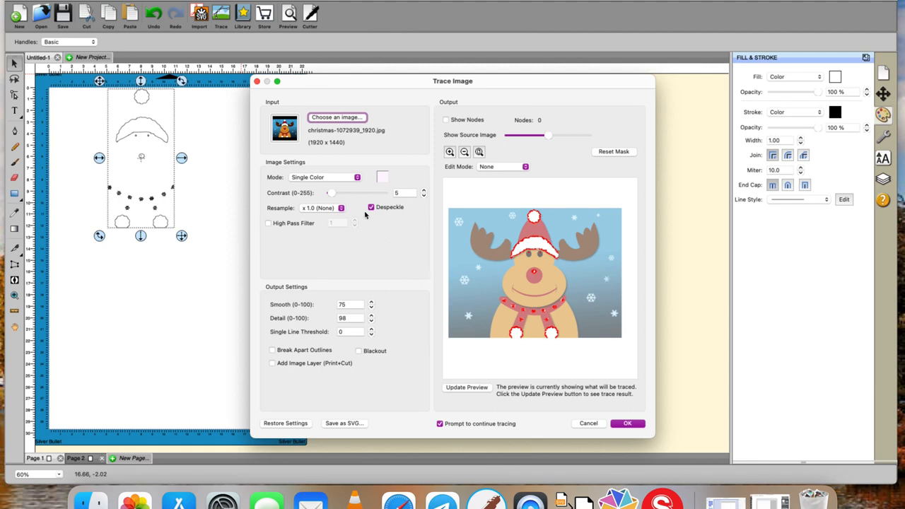
- Trace the red sampled from the reindeer's hat as a single-color layer and continue tracing the image
left_click(381, 180)
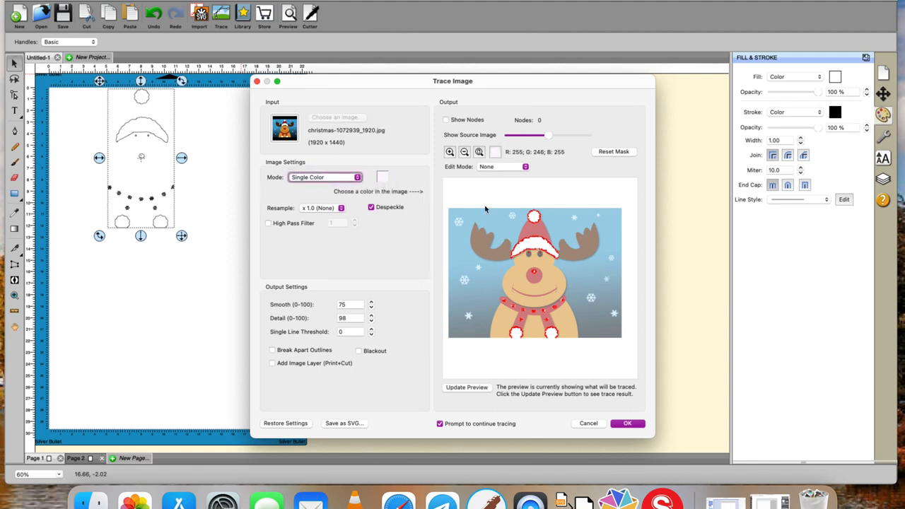
left_click(532, 229)
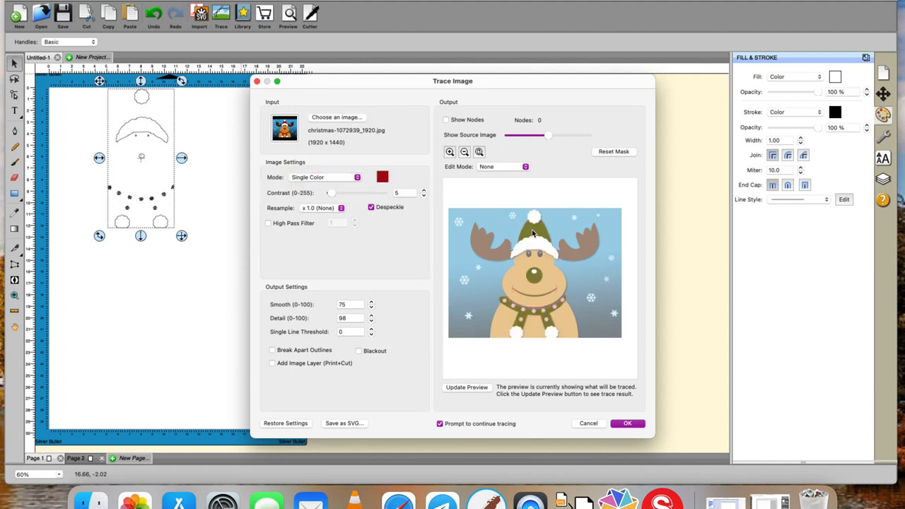
left_click(631, 424)
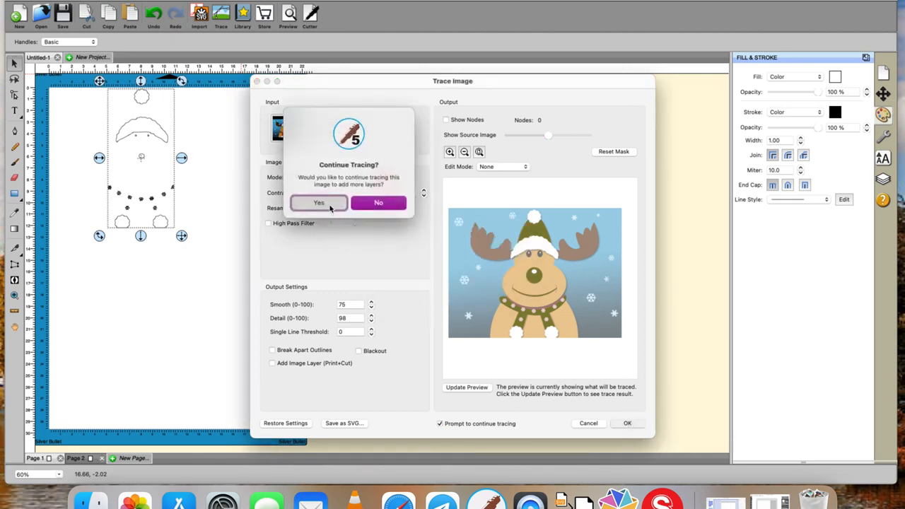
left_click(333, 206)
- Trace the dark brown sampled from the antlers as another layer and keep tracing
left_click(382, 177)
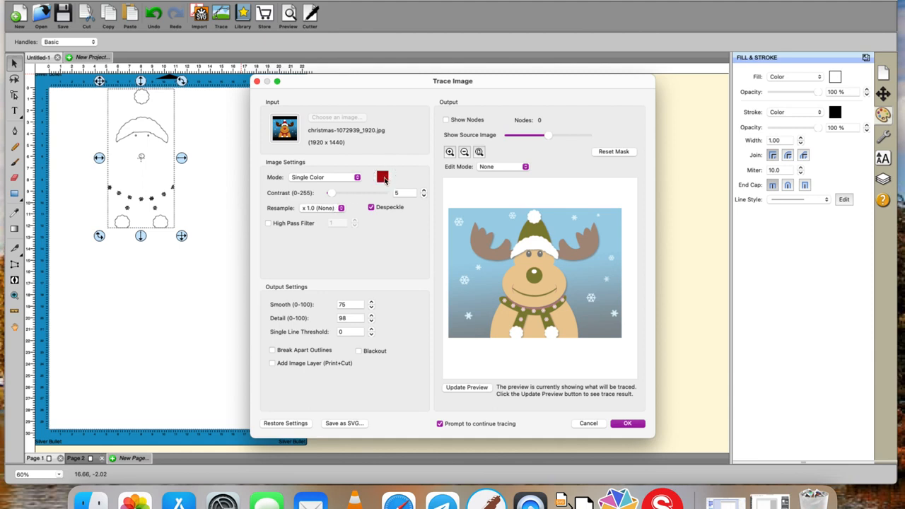
left_click(482, 247)
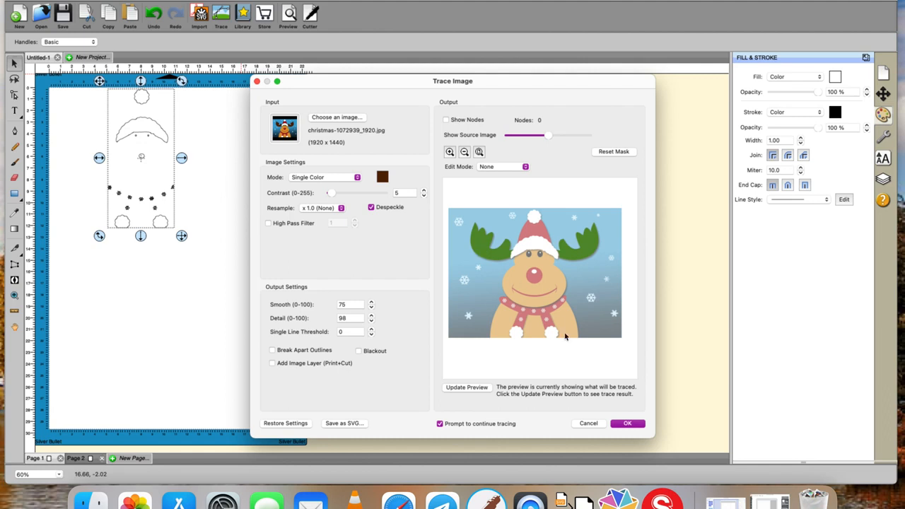
left_click(622, 424)
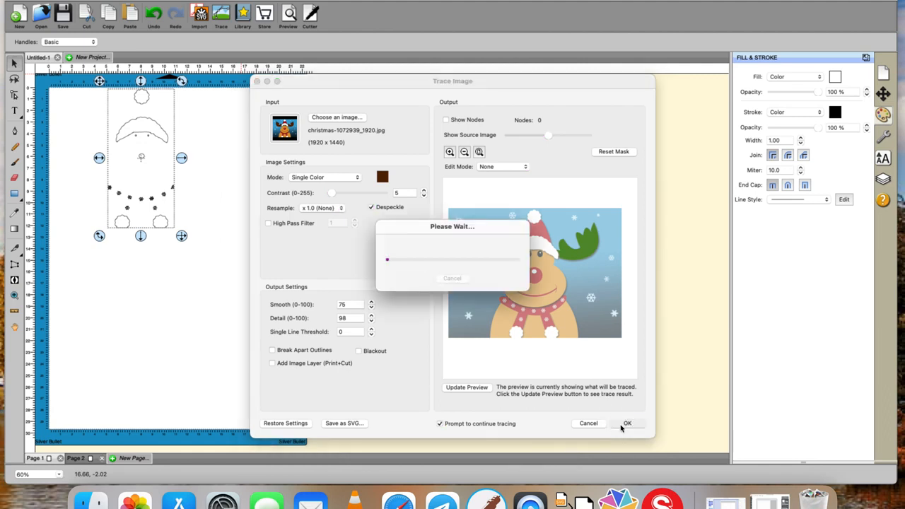
left_click(312, 203)
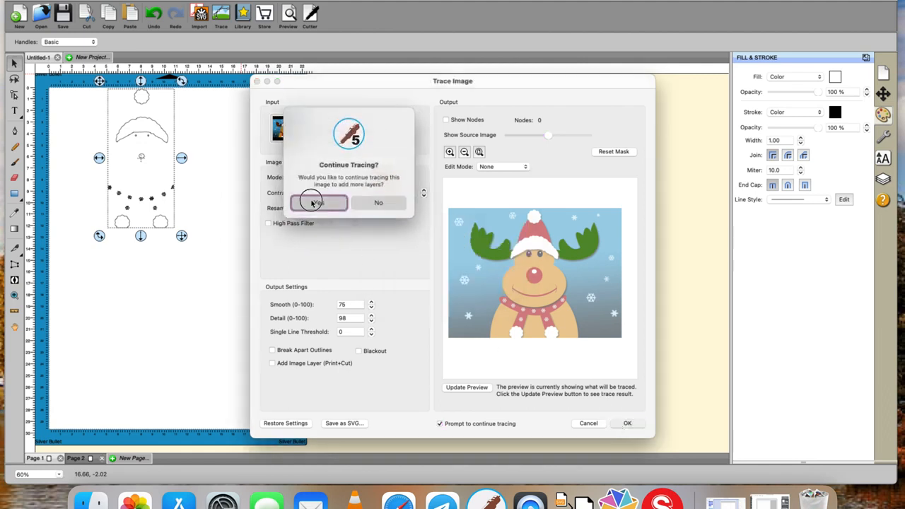
- Trace the black sampled from the reindeer's eyes as another layer and keep tracing
left_click(530, 256)
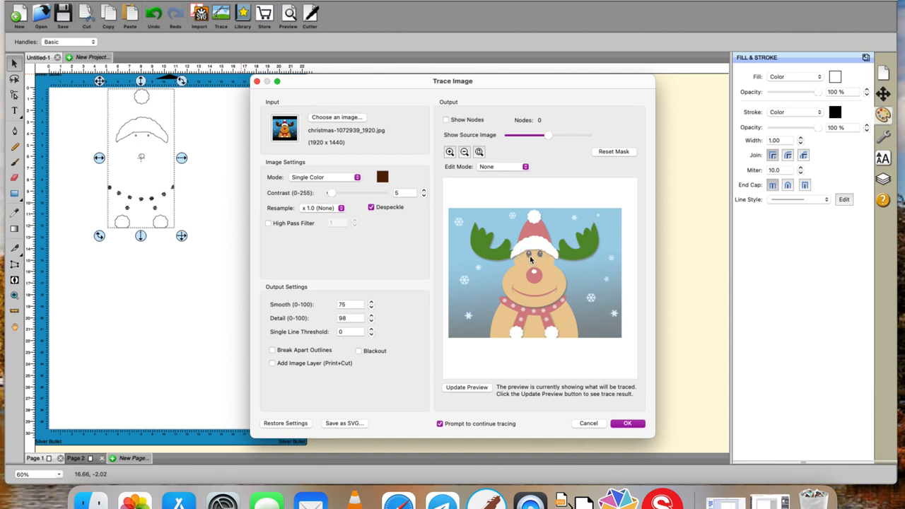
left_click(383, 176)
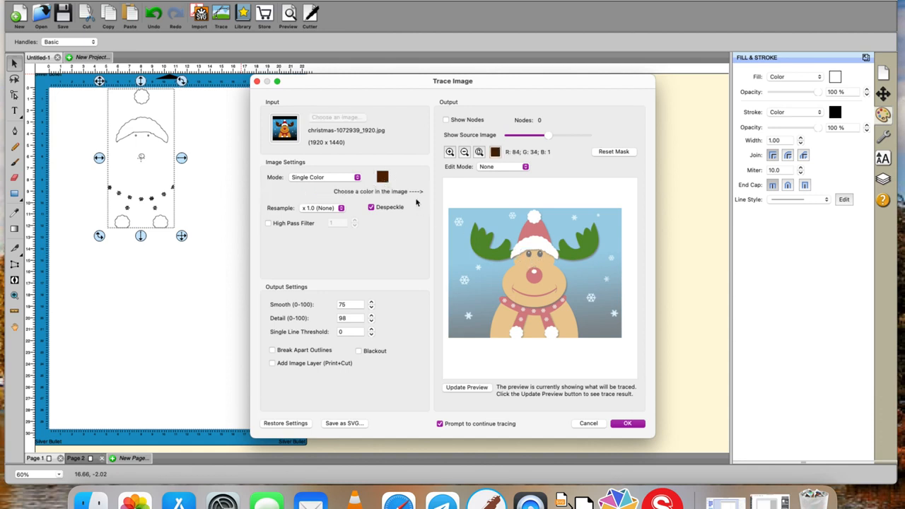
left_click(530, 257)
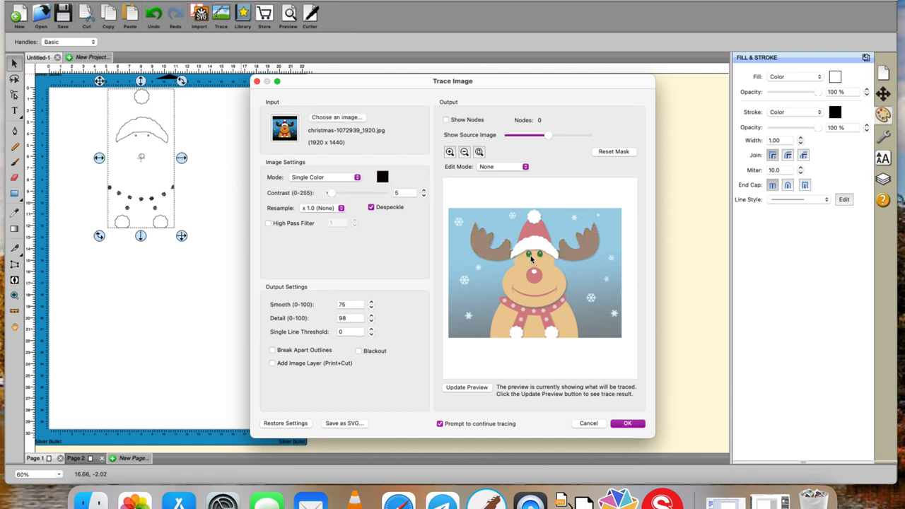
left_click(629, 424)
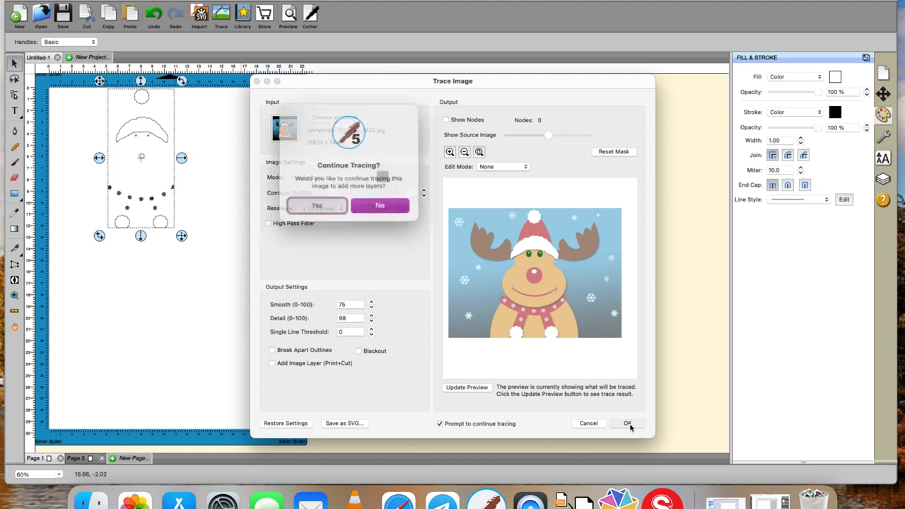
left_click(330, 203)
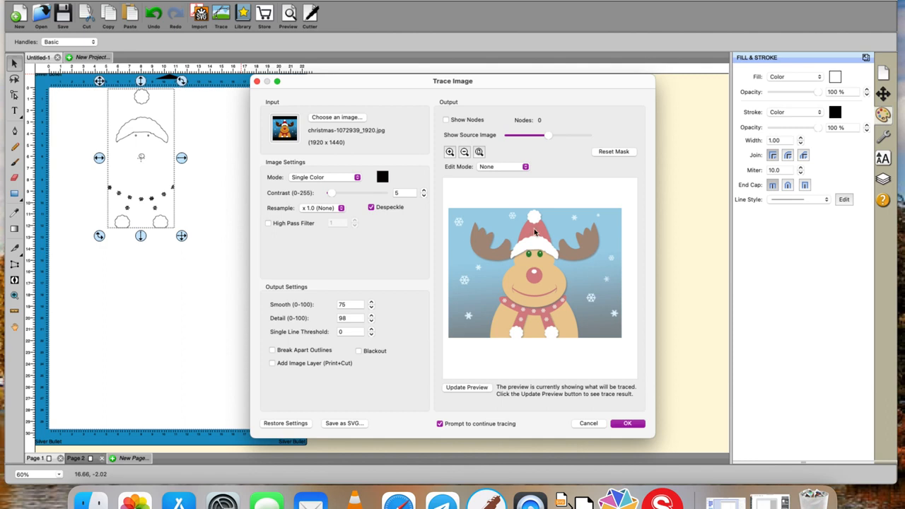
- Sample the hat's red once more, trace it as an additional layer and keep tracing
left_click(384, 177)
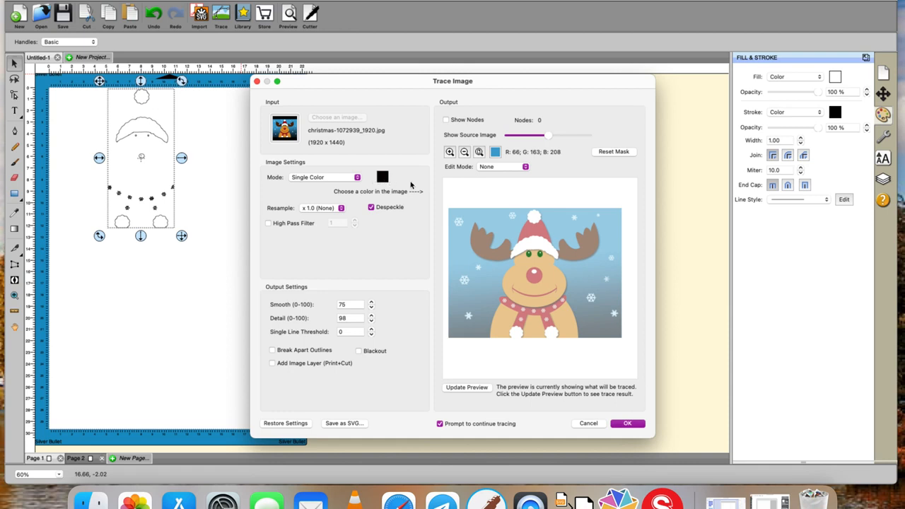
left_click(531, 233)
left_click(626, 424)
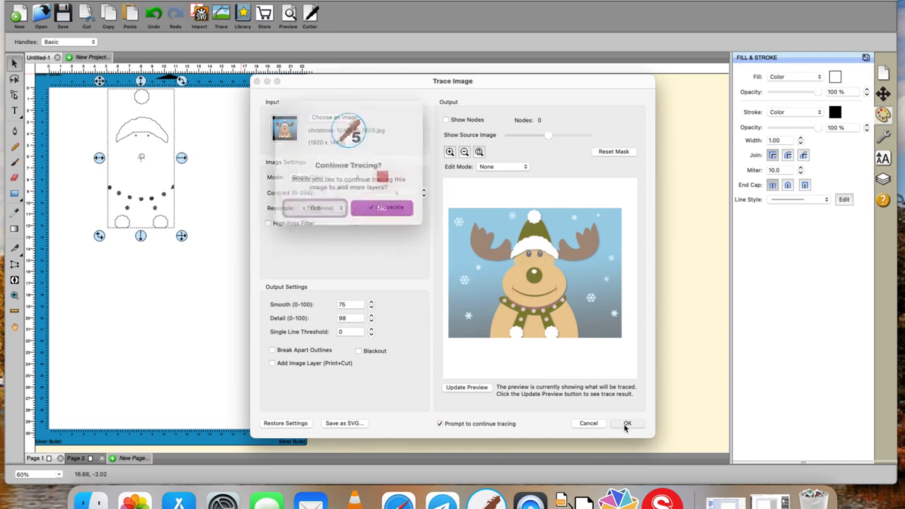
left_click(337, 203)
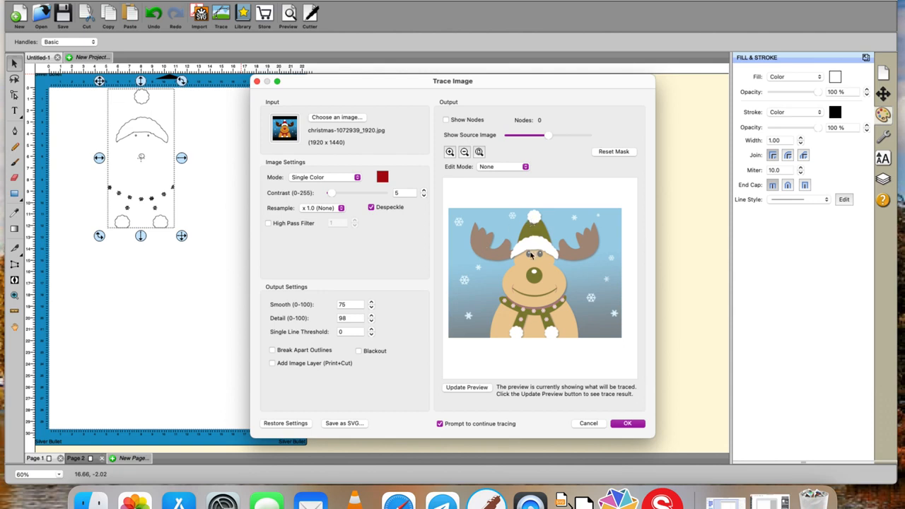
- Trace the orange-brown sampled from the reindeer's face as the last layer, end the tracing and deselect the artwork
left_click(382, 178)
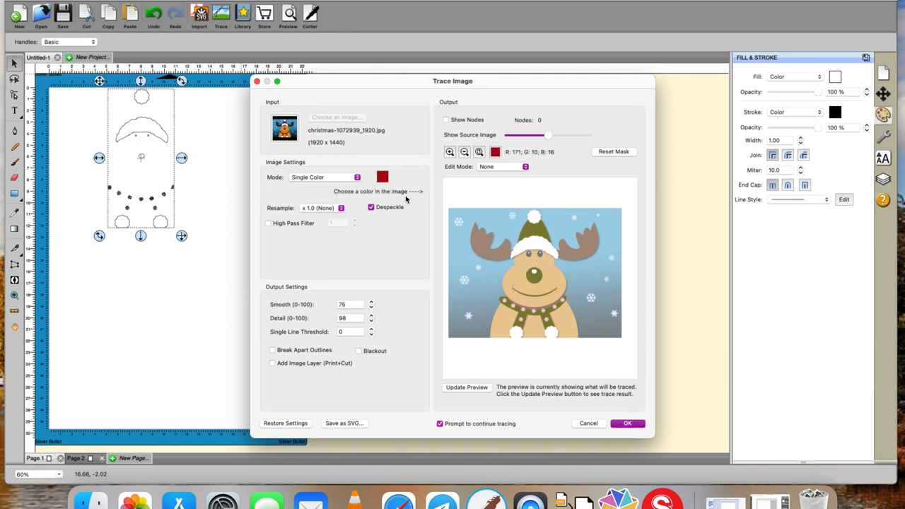
left_click(518, 282)
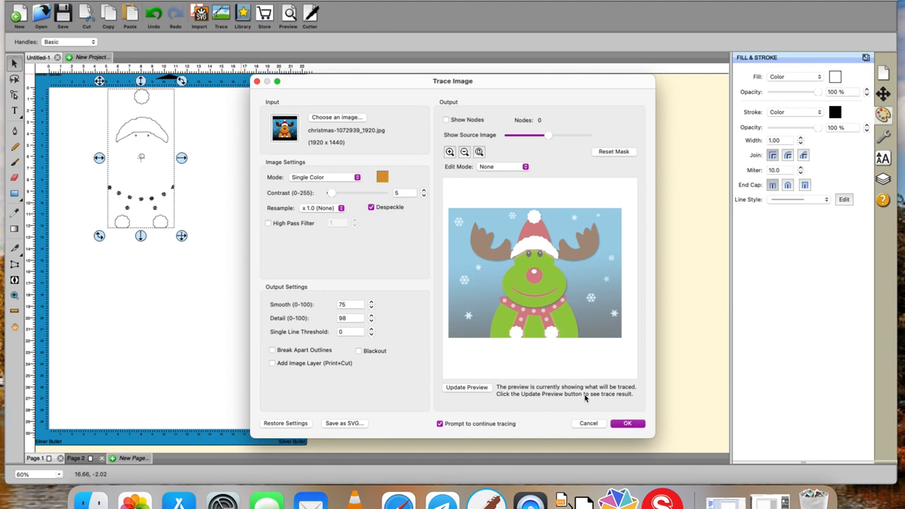
left_click(623, 425)
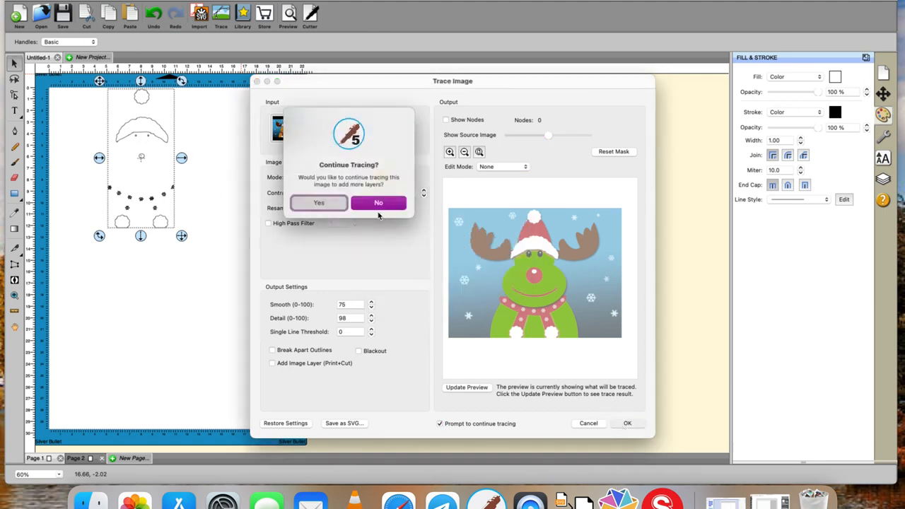
left_click(377, 204)
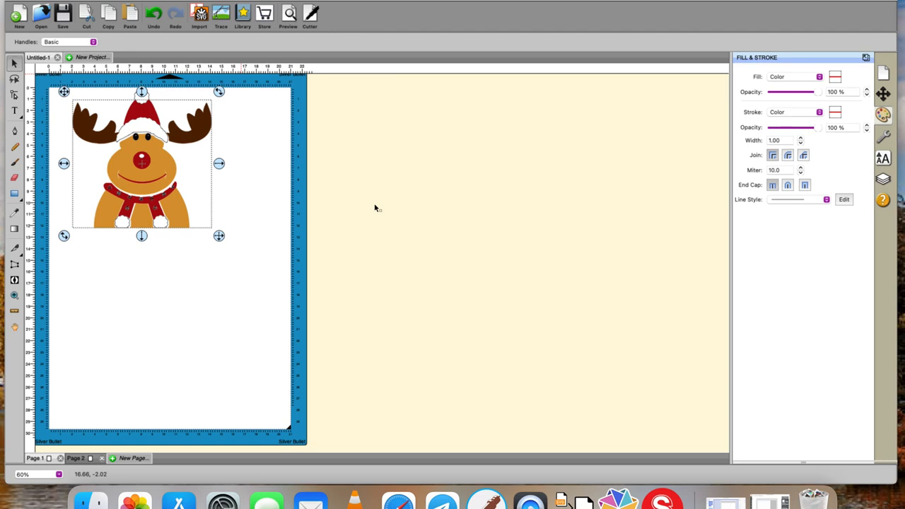
left_click(294, 158)
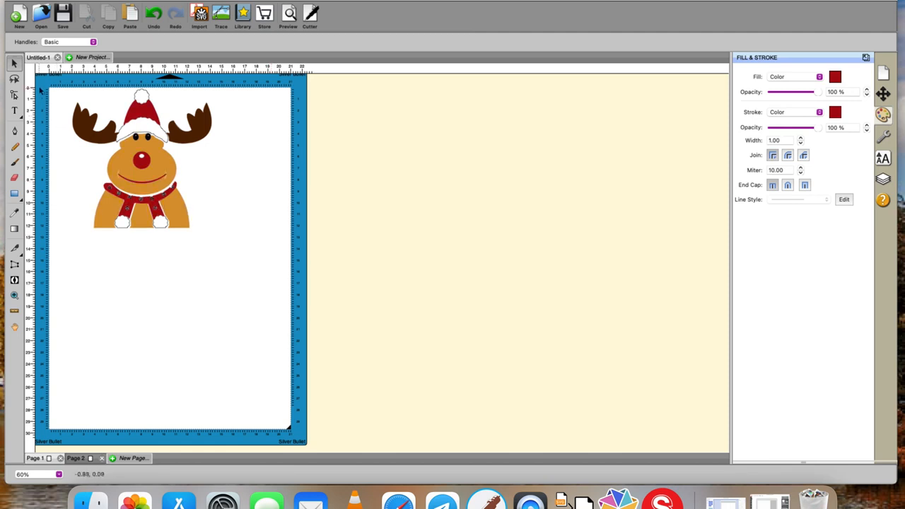
- Move the whole traced reindeer to the middle of the mat, deselect it and switch the display to outlines only
left_click_drag(41, 77, 332, 327)
left_click_drag(162, 157, 190, 247)
left_click(373, 298)
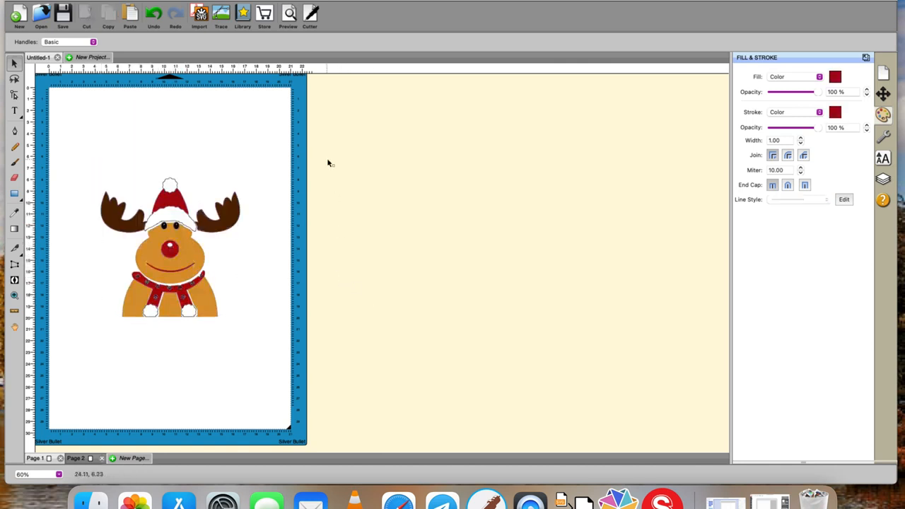
left_click(319, 0)
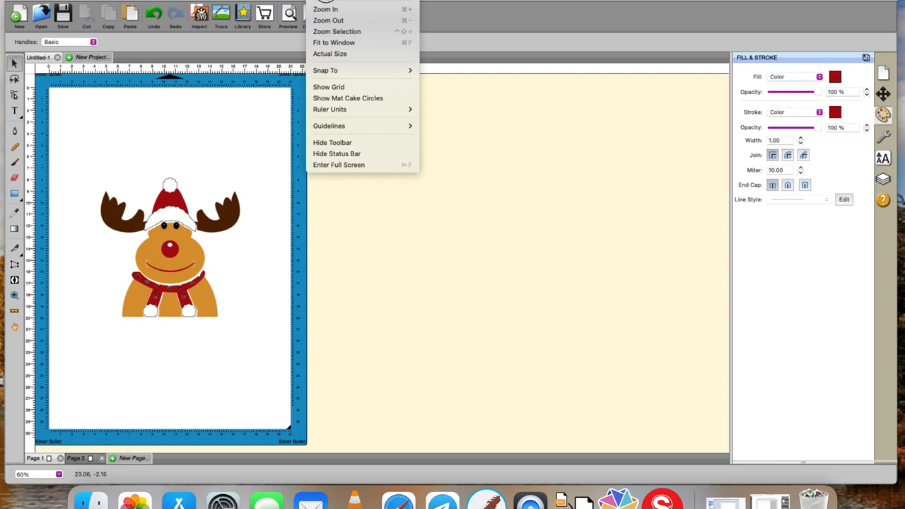
left_click(325, 0)
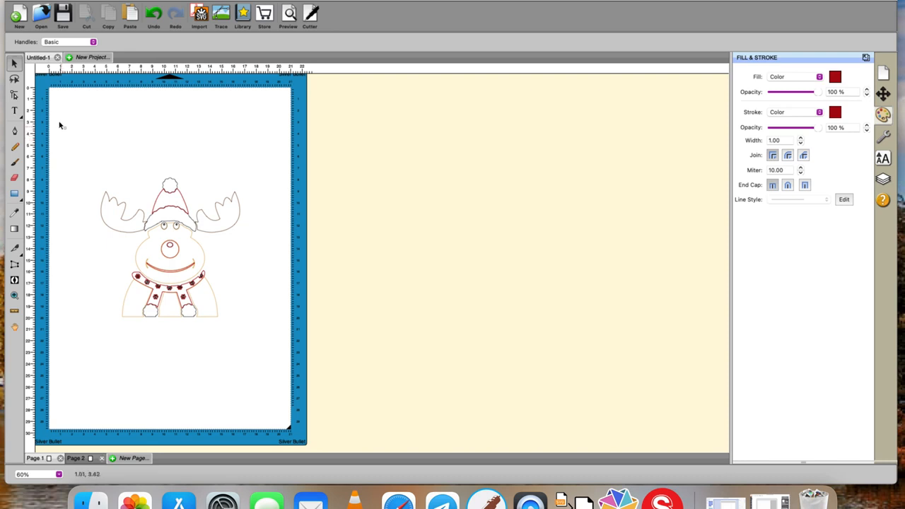
- Duplicate the complete reindeer outline by copy and paste and move the duplicate horizontally off the mat to its right
left_click_drag(60, 140, 323, 404)
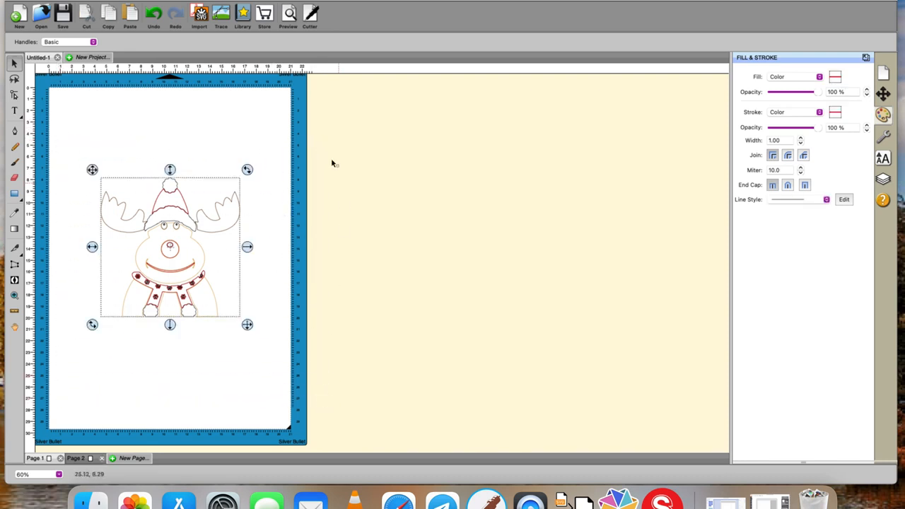
left_click(111, 17)
left_click(129, 17)
key("Right")
key("Right")
key("Right")
key("Right")
key("Right")
key("Right")
key("Right")
key("Right")
key("Right")
key("Right")
key("Right")
key("Right")
key("Right")
key("Right")
key("Right")
key("Right")
key("Right")
key("Right")
key("Right")
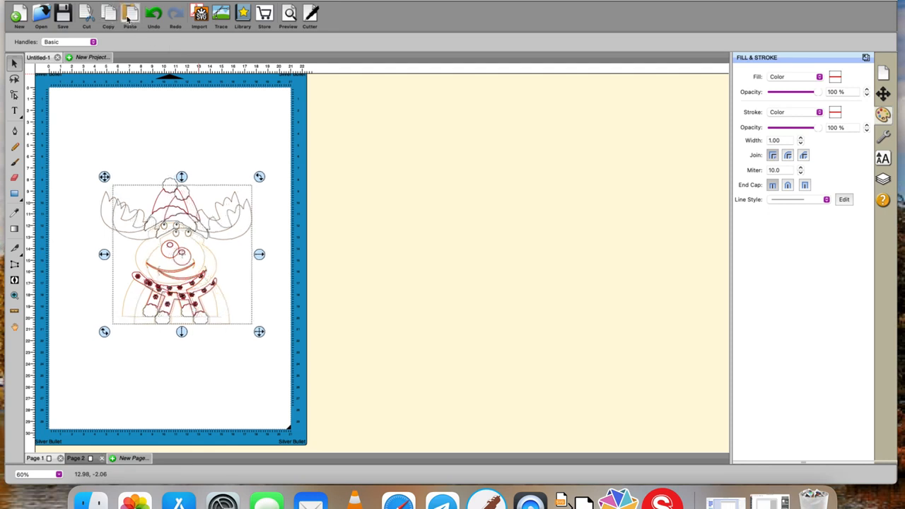
key("Right")
key("Right")
key("Right")
key("Right")
key("Right")
key("Right")
key("Right")
key("Right")
key("Right")
key("Right")
key("Right")
key("Right")
key("Right")
key("Right")
key("Right")
key("Right")
key("Right")
key("Right")
key("Right")
key("Right")
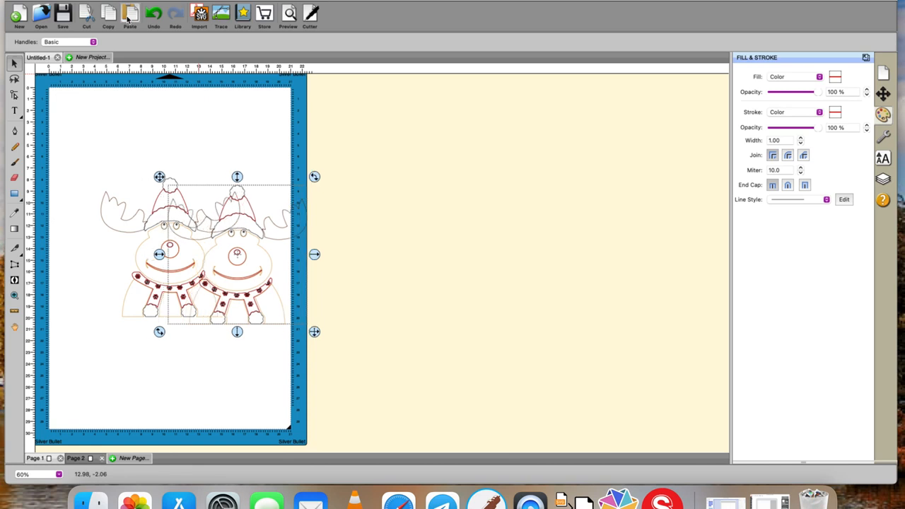
key("Right")
key("Right")
key("Right")
key("Right")
key("Right")
key("Right")
key("Right")
key("Right")
key("Right")
key("Right")
key("Right")
key("Right")
key("Right")
key("Right")
key("Right")
key("Right")
key("Right")
key("Right")
key("Right")
key("Right")
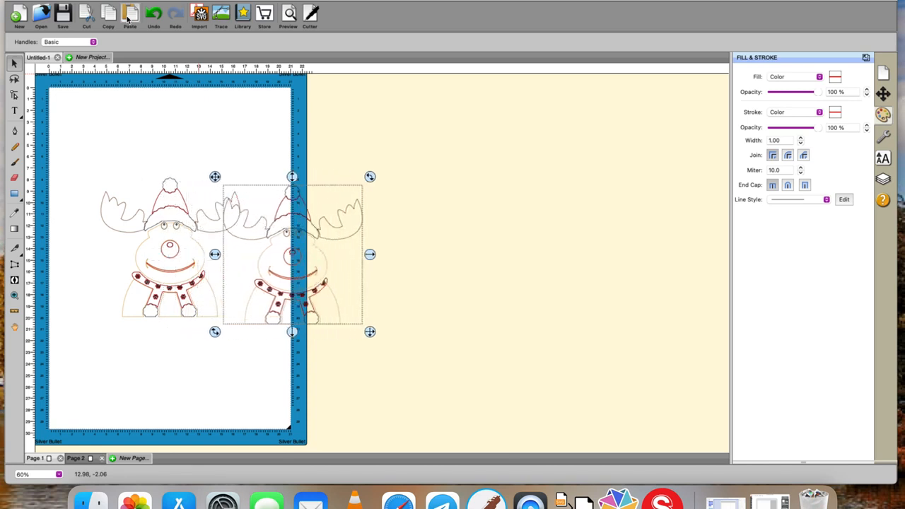
key("Right")
key("Right")
key("Right")
key("Right")
key("Right")
key("Right")
key("Right")
key("Right")
key("Right")
key("Right")
key("Right")
key("Right")
key("Right")
key("Right")
key("Right")
key("Right")
key("Right")
key("Right")
key("Right")
key("Right")
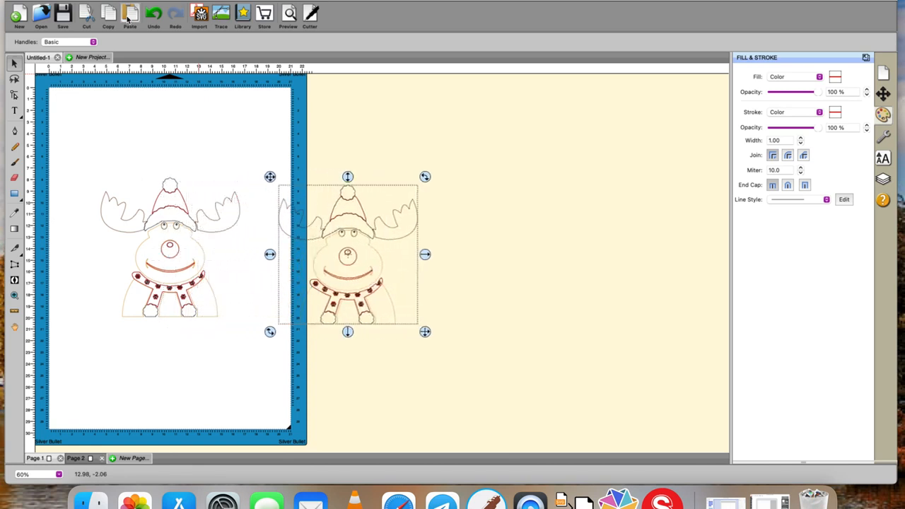
key("Right")
key("Right")
key("Right")
key("Right")
key("Right")
key("Right")
key("Right")
key("Right")
key("Right")
key("Right")
key("Right")
key("Right")
key("Right")
key("Right")
key("Right")
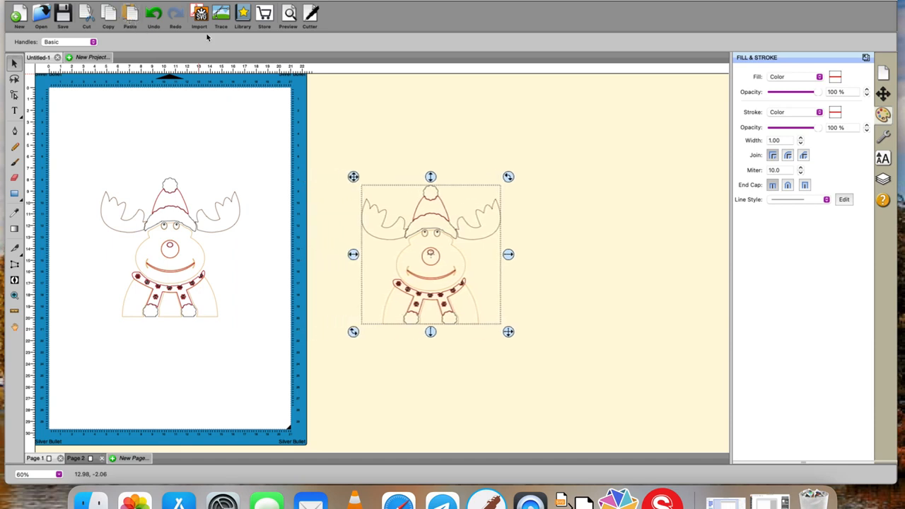
- Add a 0.100 cm Shadow Layer to the reindeer copy with Blackout Shadow and Outline only enabled, coloured red, and deselect it
left_click(267, 0)
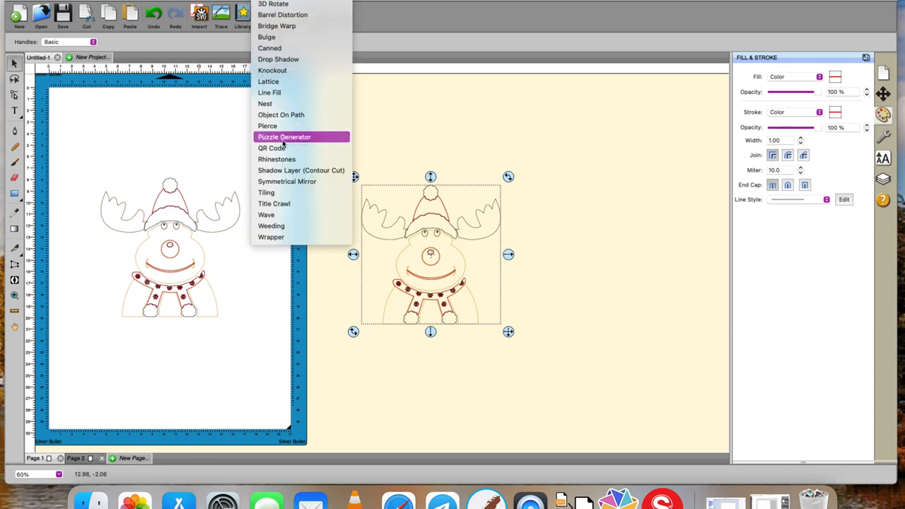
left_click(284, 171)
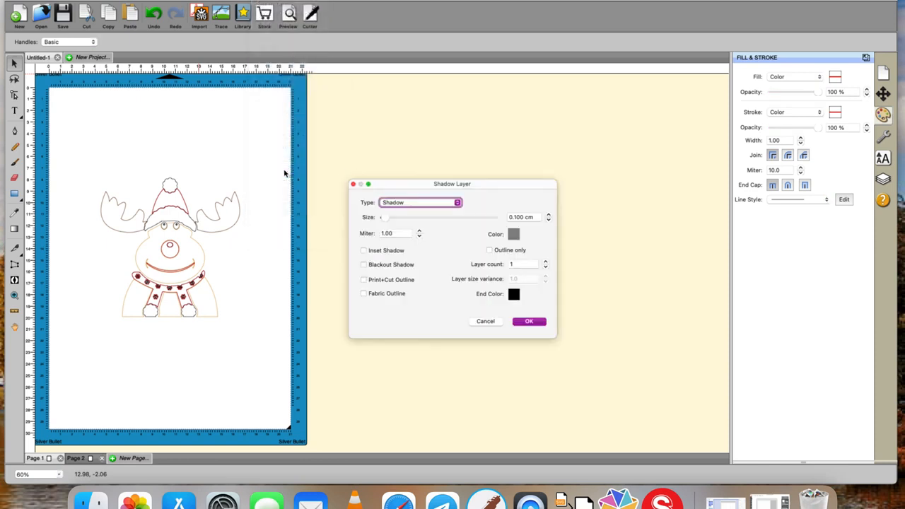
left_click_drag(389, 192, 585, 187)
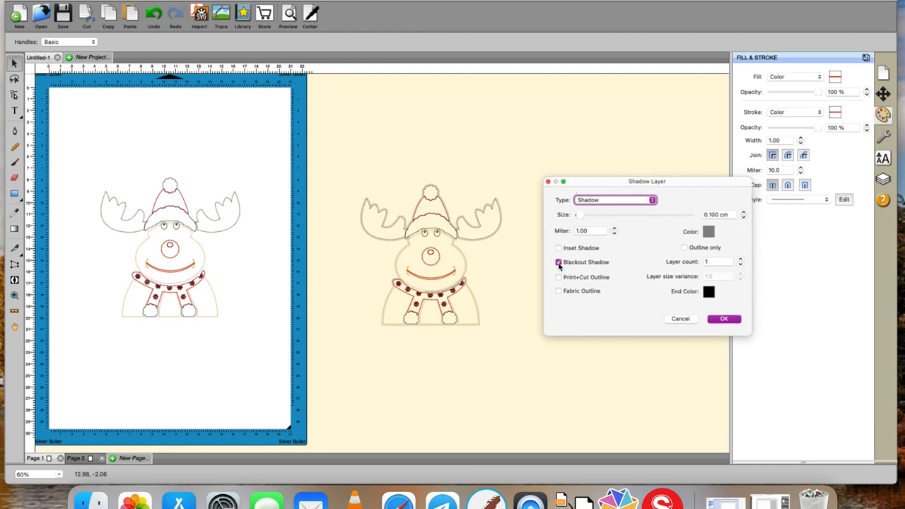
left_click(685, 248)
left_click(708, 232)
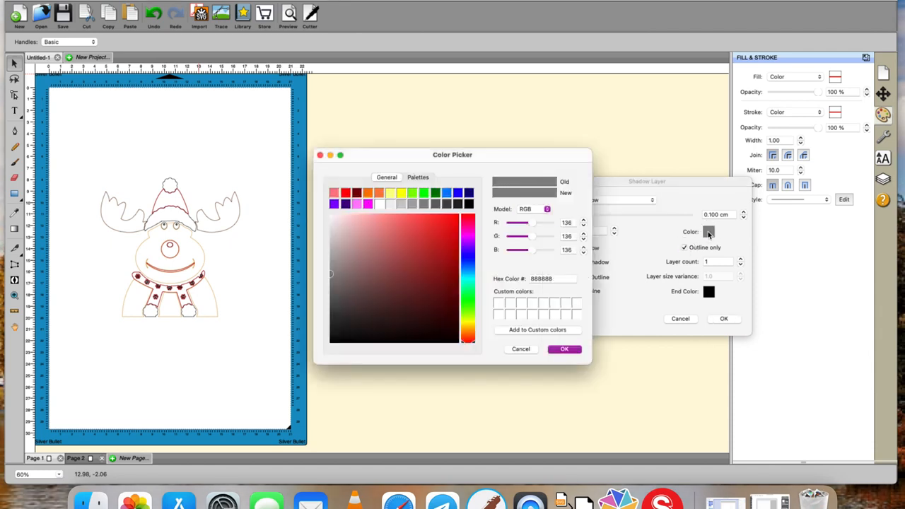
left_click(346, 193)
left_click(564, 348)
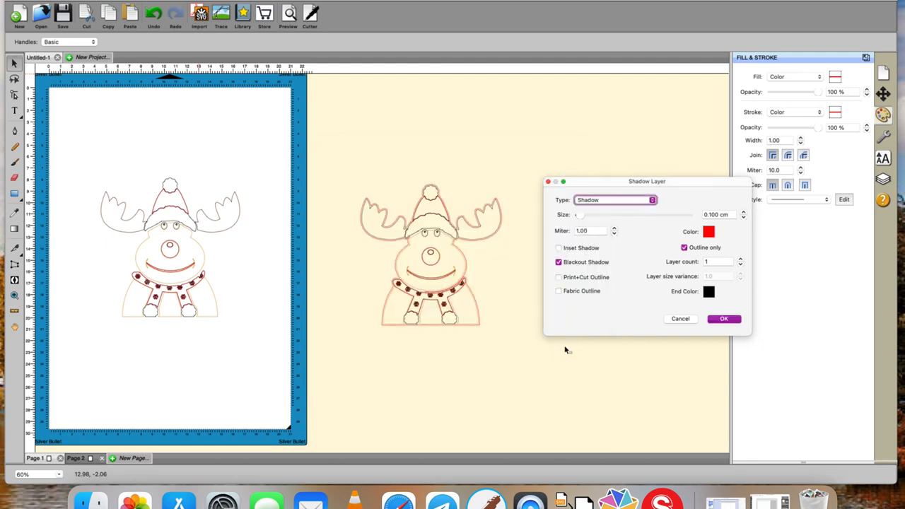
left_click(722, 320)
left_click(593, 233)
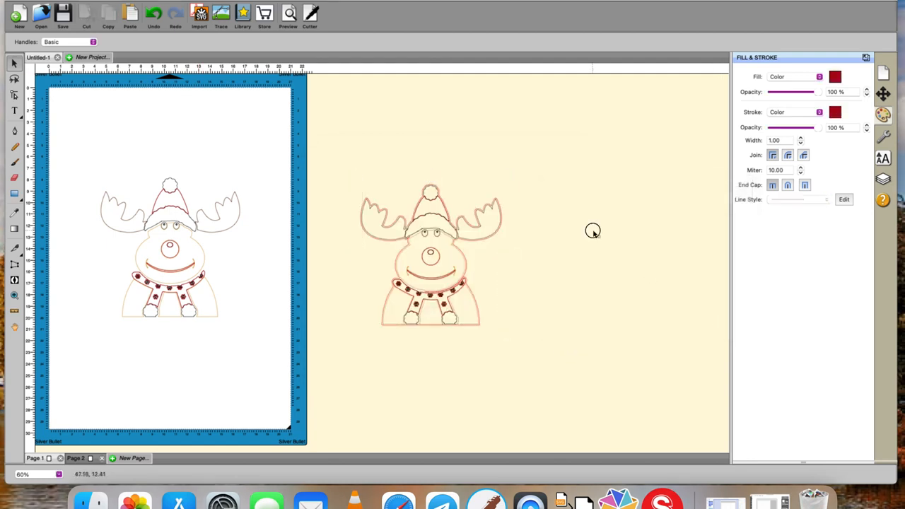
- Move the red shadow outline to the right of the reindeer copy and try to break it apart
left_click_drag(495, 241, 648, 226)
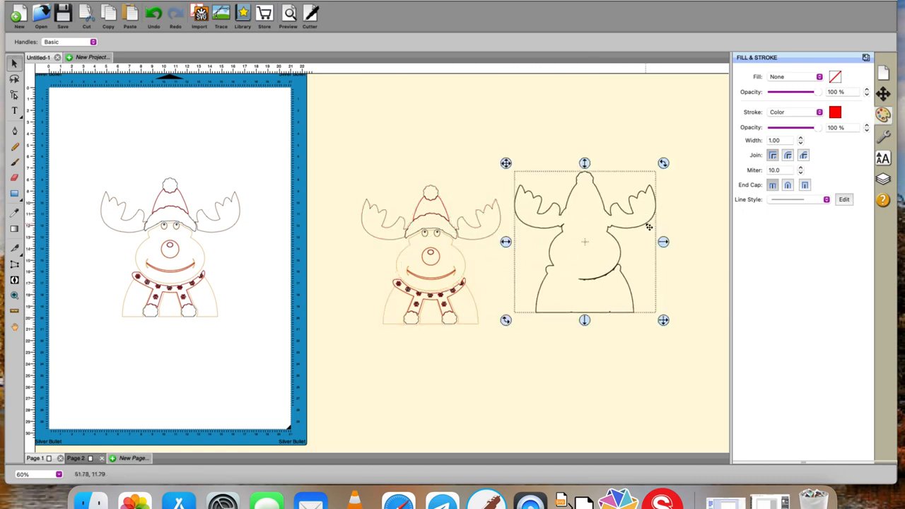
right_click(594, 280)
left_click(609, 407)
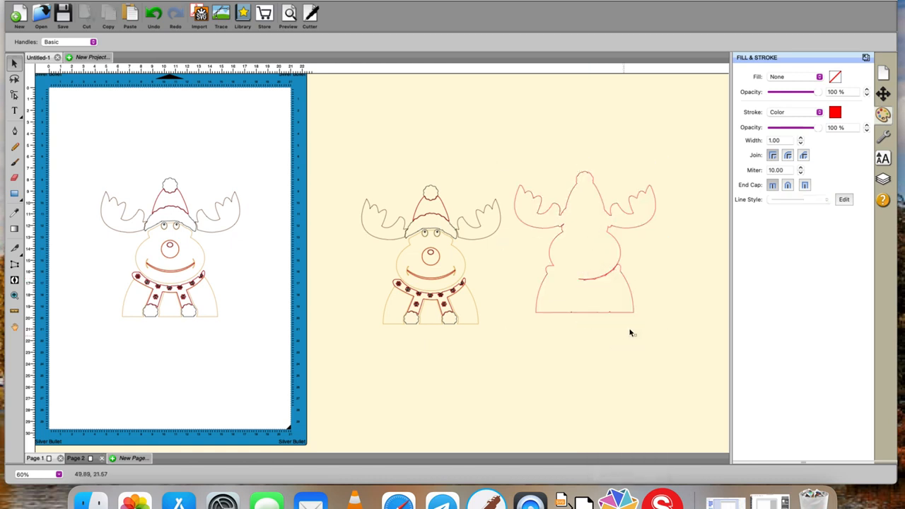
left_click_drag(644, 252, 553, 292)
left_click(594, 278)
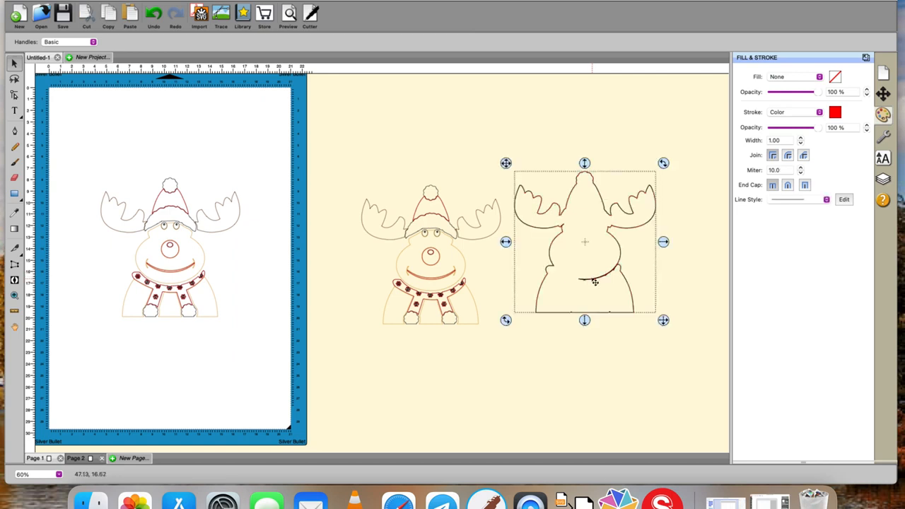
right_click(593, 280)
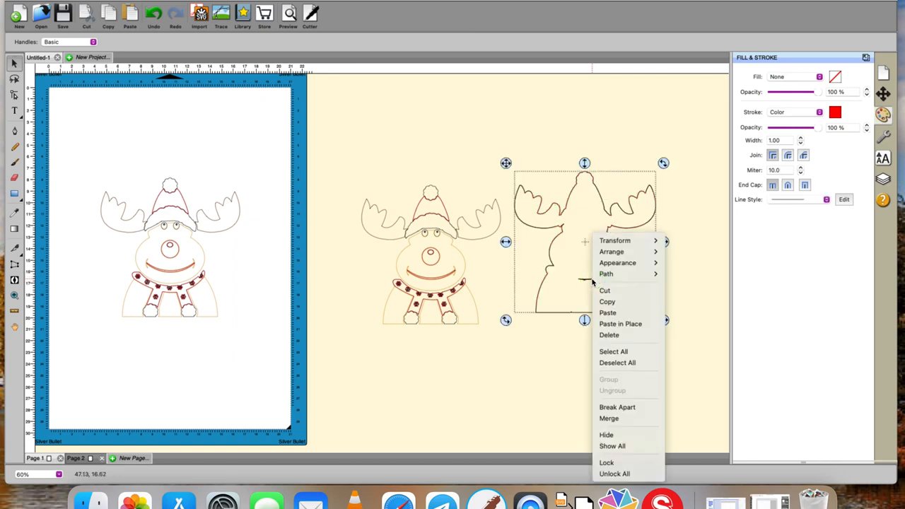
left_click(612, 407)
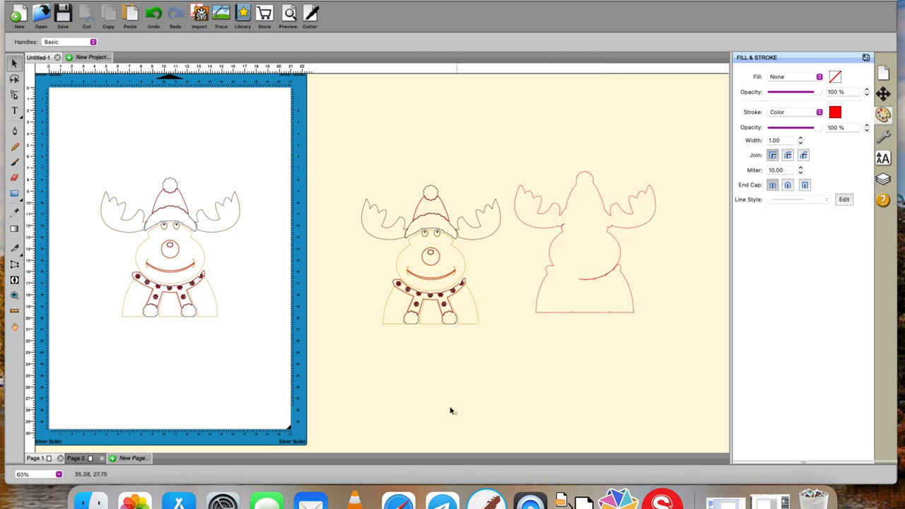
- Slice the stray curve off the red silhouette with the Knife at the right neck and delete the curve
left_click(21, 249)
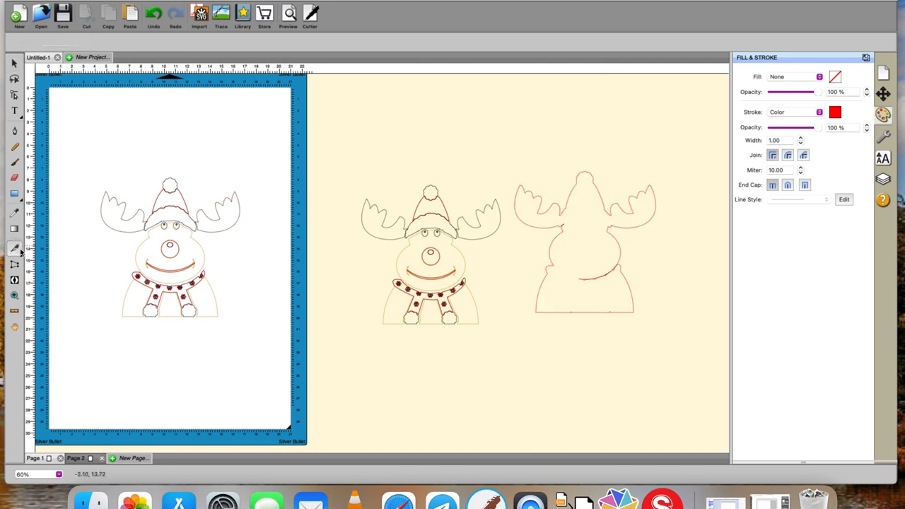
left_click_drag(613, 264, 618, 275)
left_click(15, 65)
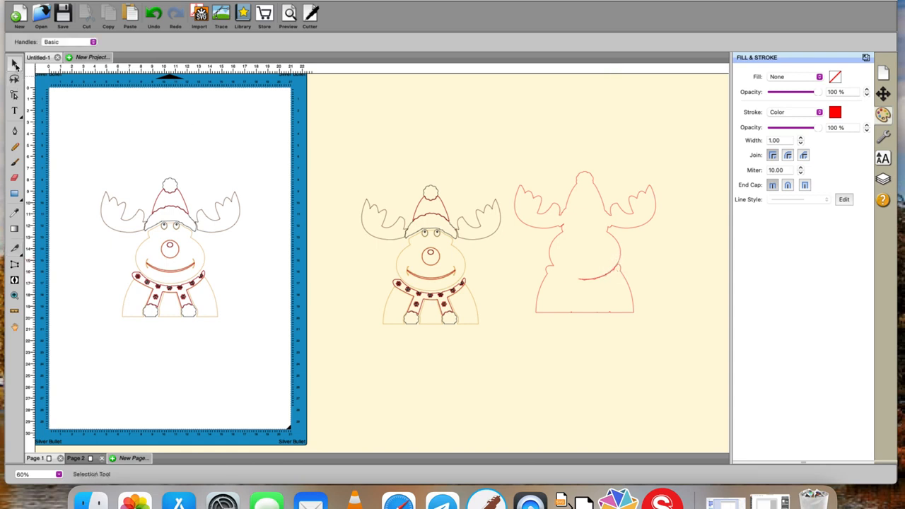
left_click(594, 280)
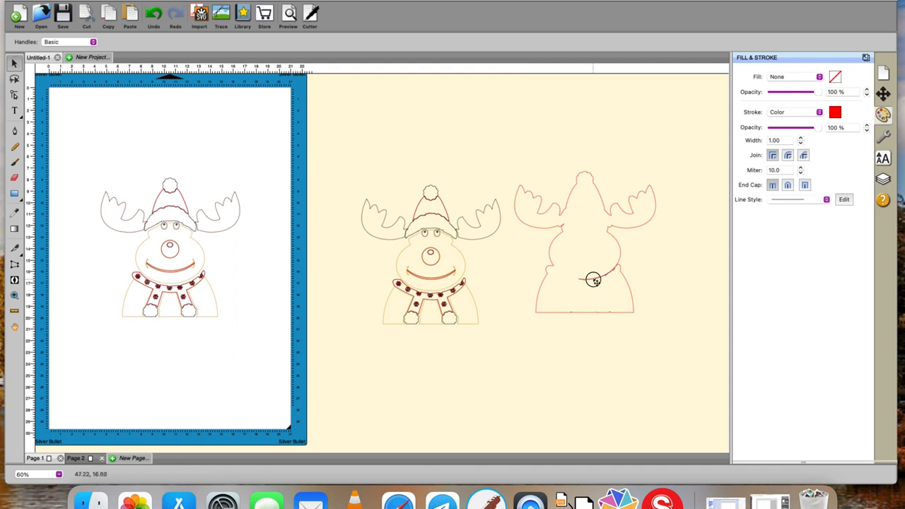
key("Delete")
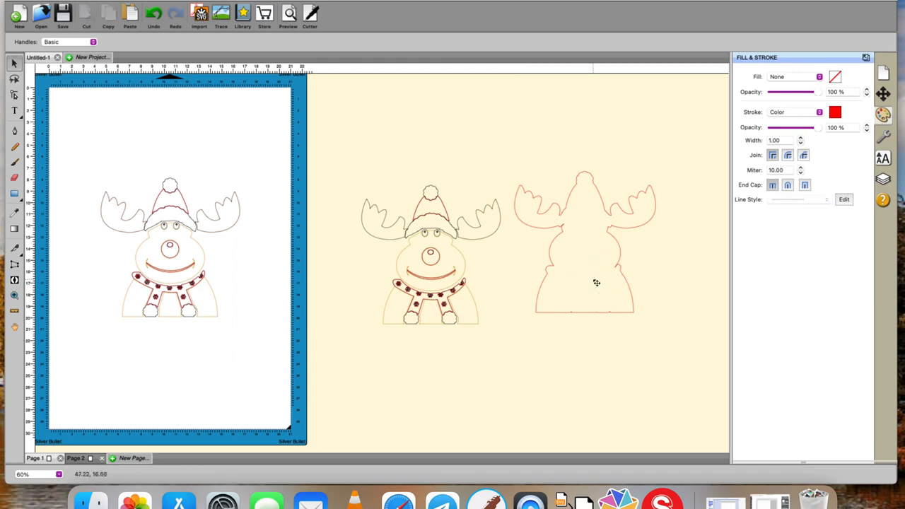
- Delete the off-mat reindeer copy and move the red silhouette beside the mat, level with the original reindeer
left_click_drag(347, 168, 524, 389)
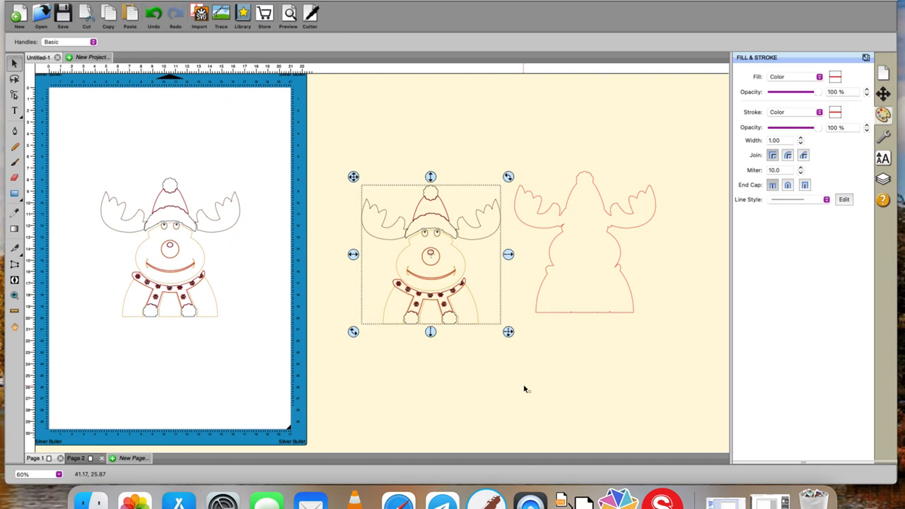
key("Delete")
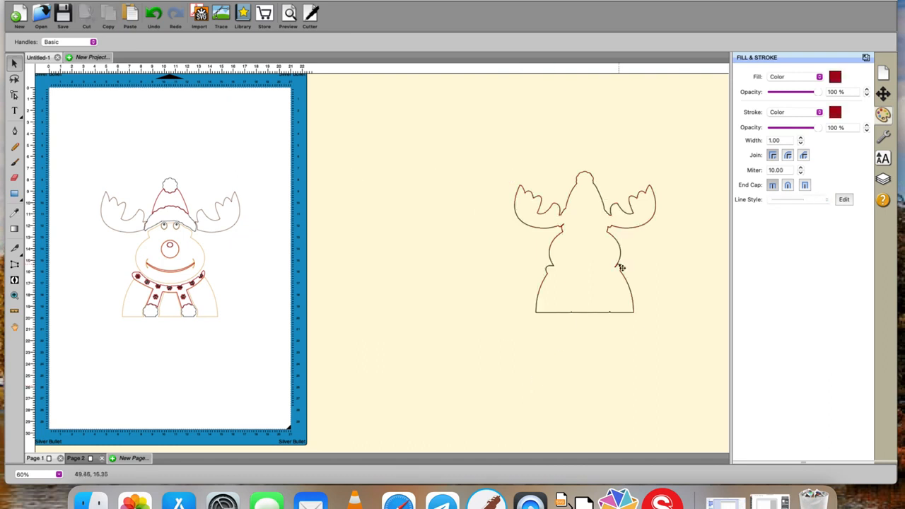
left_click(615, 265)
left_click_drag(615, 264, 434, 269)
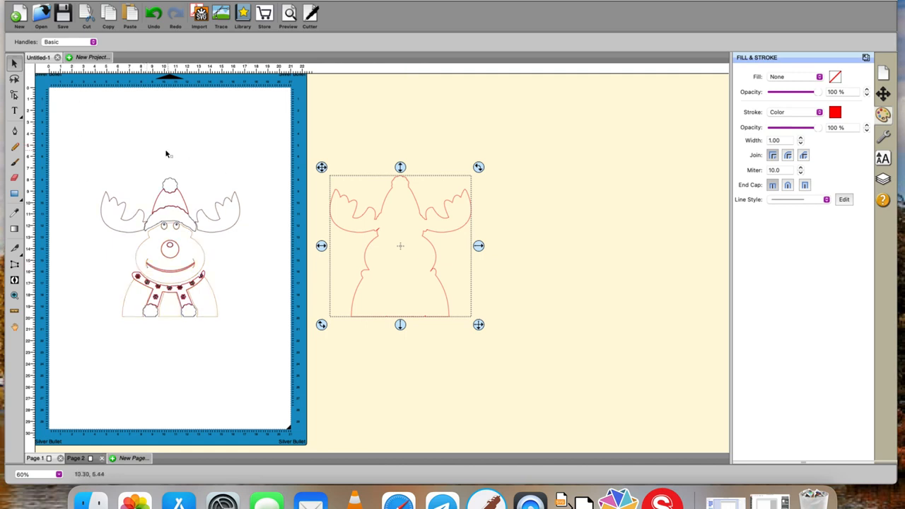
- Insert a pentagon from the library's Basic Shapes and shrink it to a small marker above the left antler
left_click(243, 14)
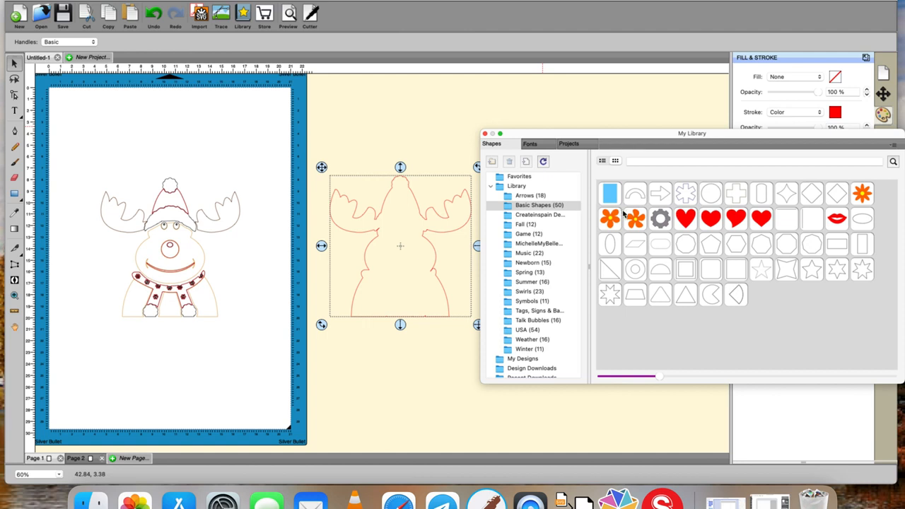
double_click(711, 247)
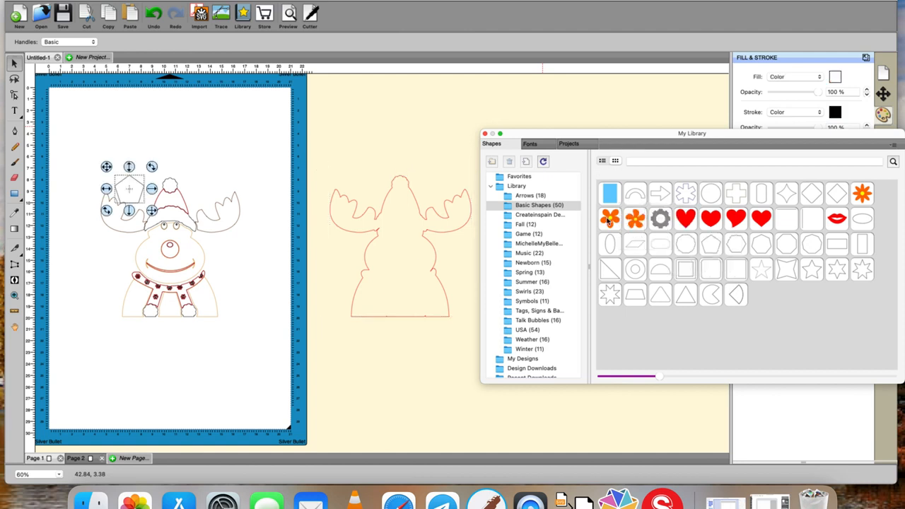
left_click_drag(152, 212, 136, 196)
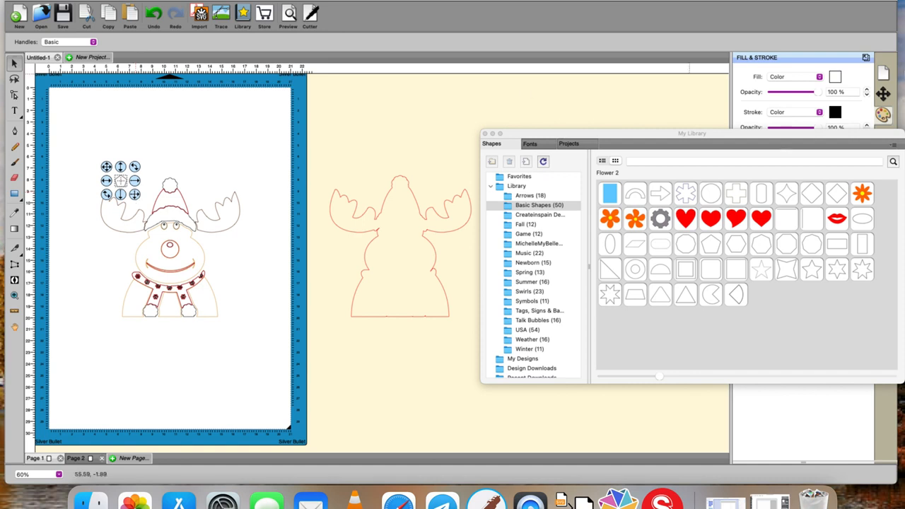
- Set the small pentagon's stroke and fill to magenta and close the shape library
left_click(834, 112)
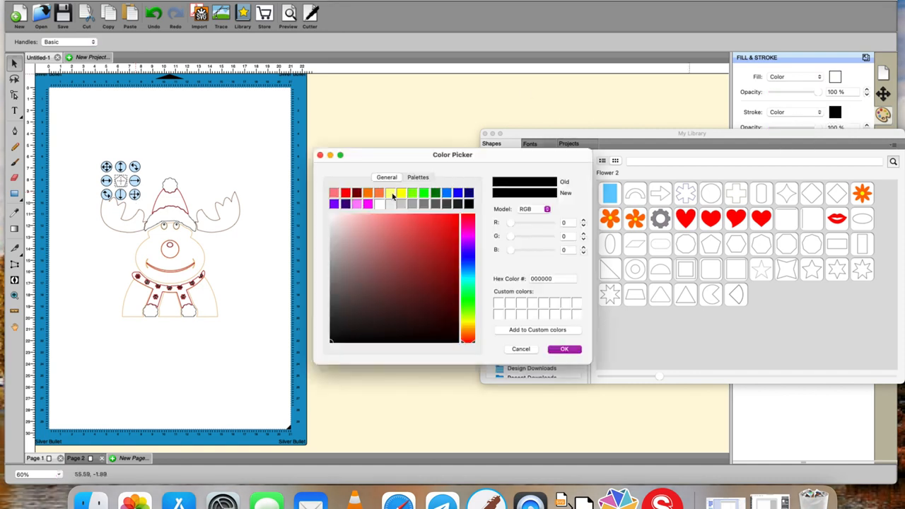
left_click(367, 204)
left_click(563, 348)
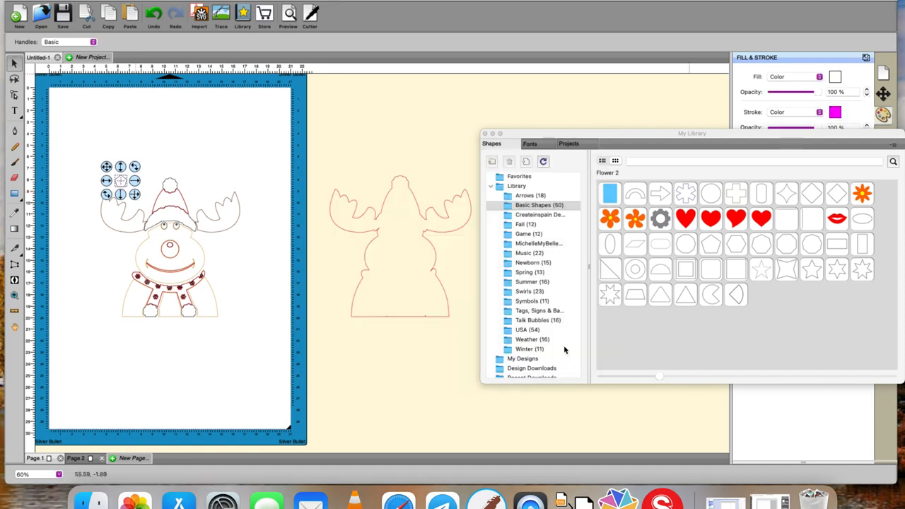
left_click(835, 77)
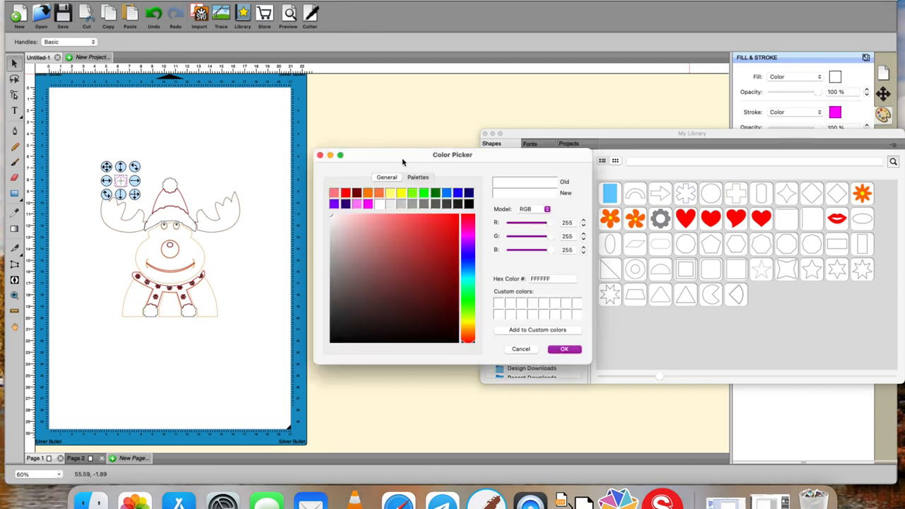
left_click(367, 205)
left_click(554, 348)
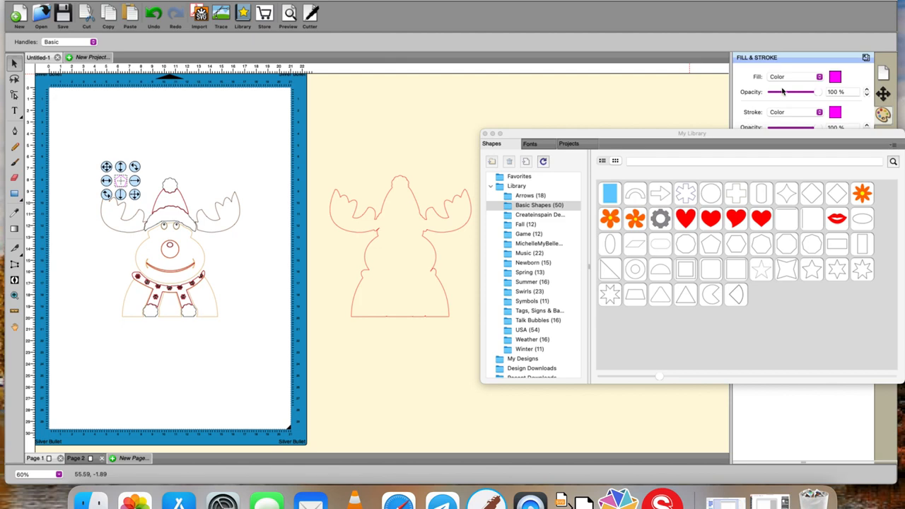
left_click(484, 133)
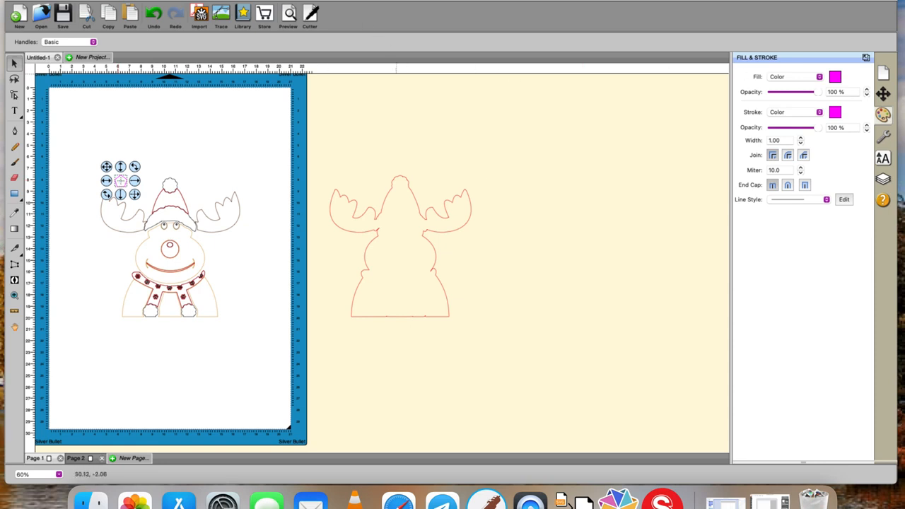
- Display the design with its fills and duplicate the magenta pentagon as a grouped 2-column, 1-row set with 7.510 cm horizontal spacing
left_click(316, 0)
left_click(325, 1)
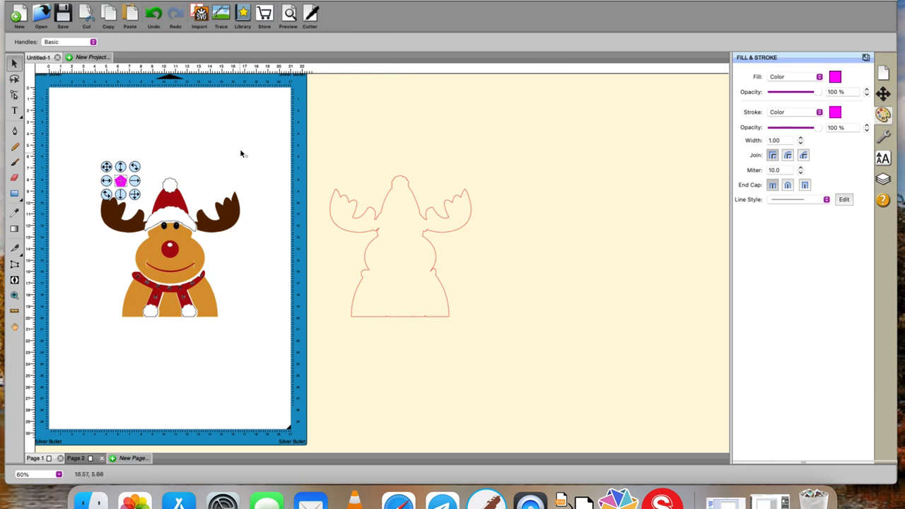
left_click(159, 0)
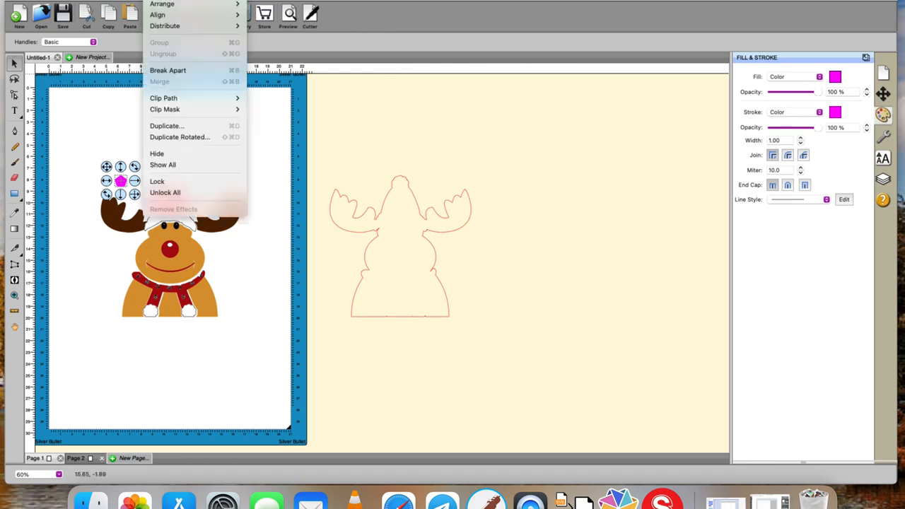
left_click(168, 126)
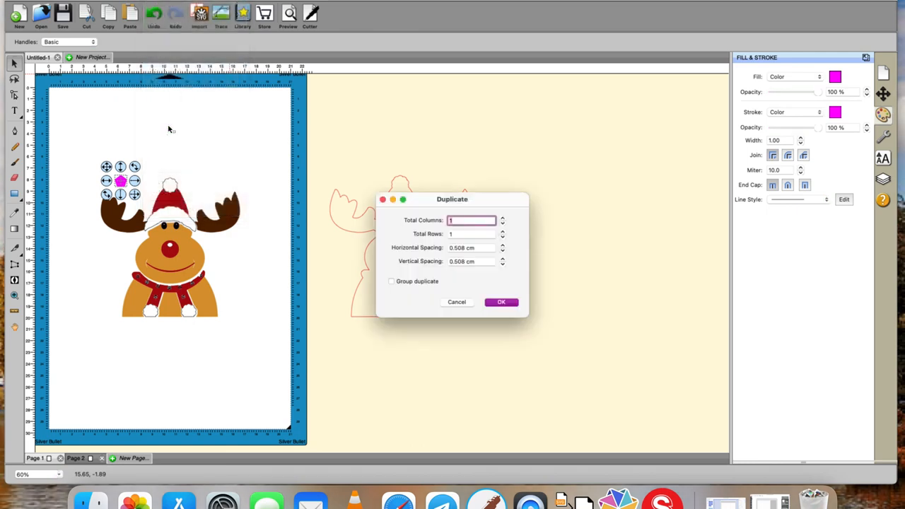
left_click(502, 219)
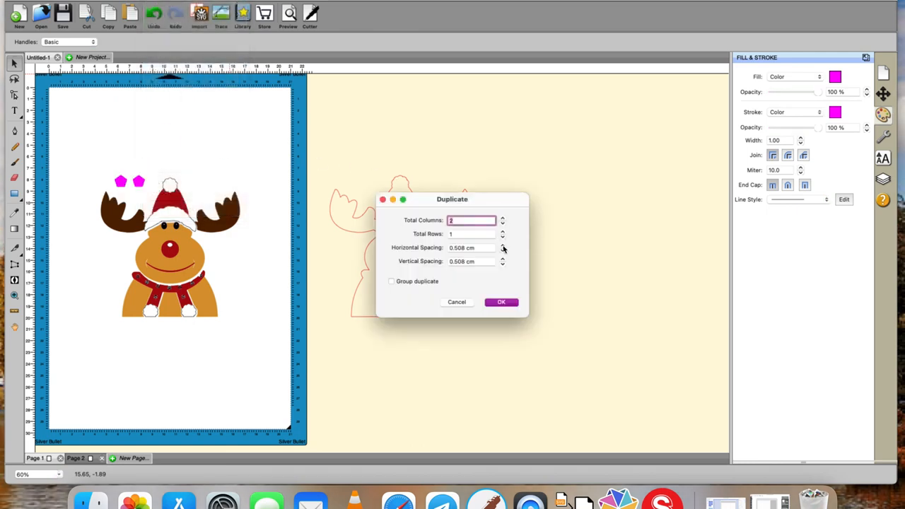
left_click(502, 247)
left_click(502, 247)
left_click(502, 247)
left_click(391, 284)
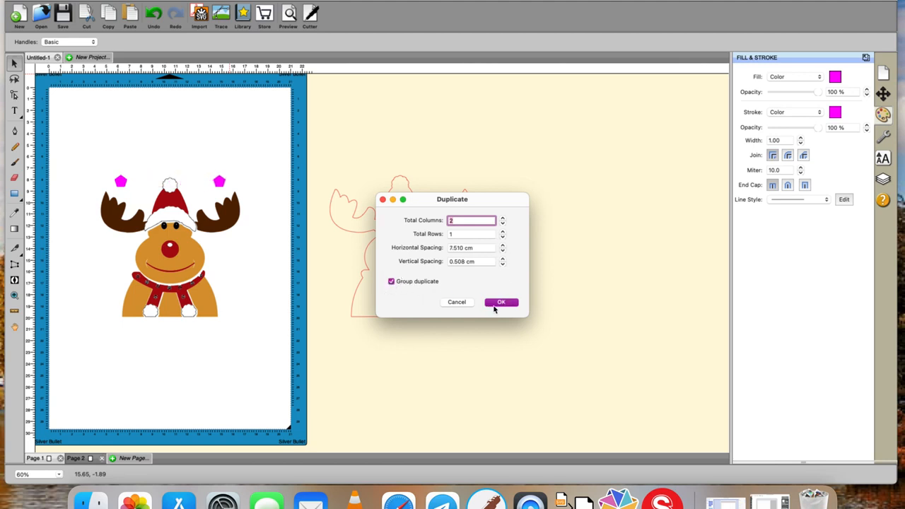
left_click(495, 304)
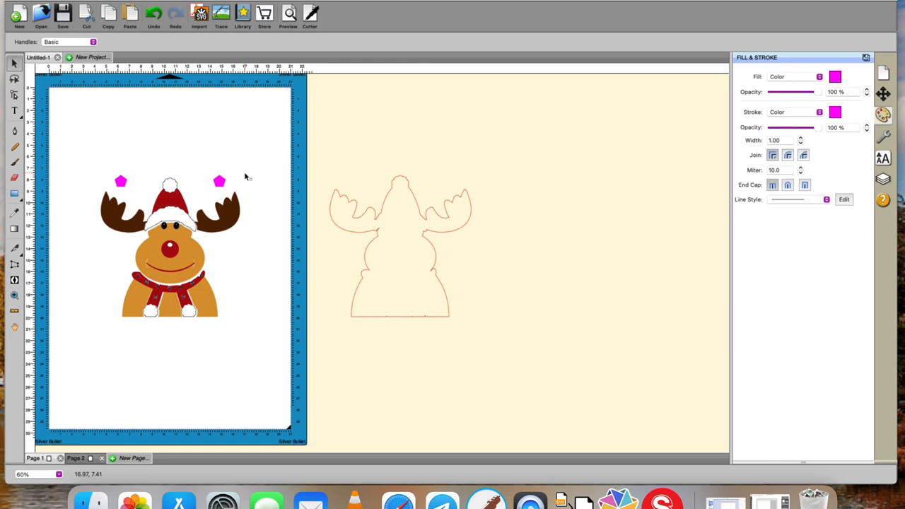
- Hide the reindeer's red layer with the hat, nose, mouth and scarf, and show all hidden objects again
left_click(186, 260)
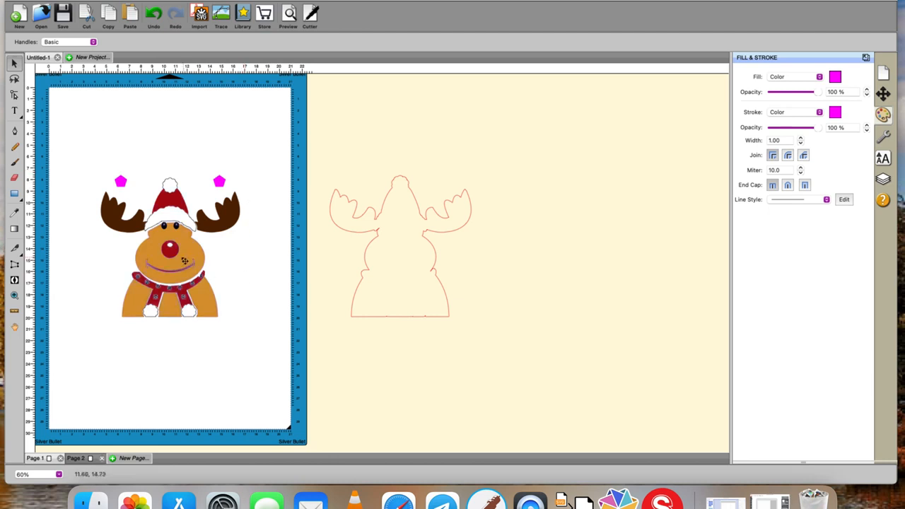
left_click(230, 238)
left_click(178, 201)
left_click(160, 0)
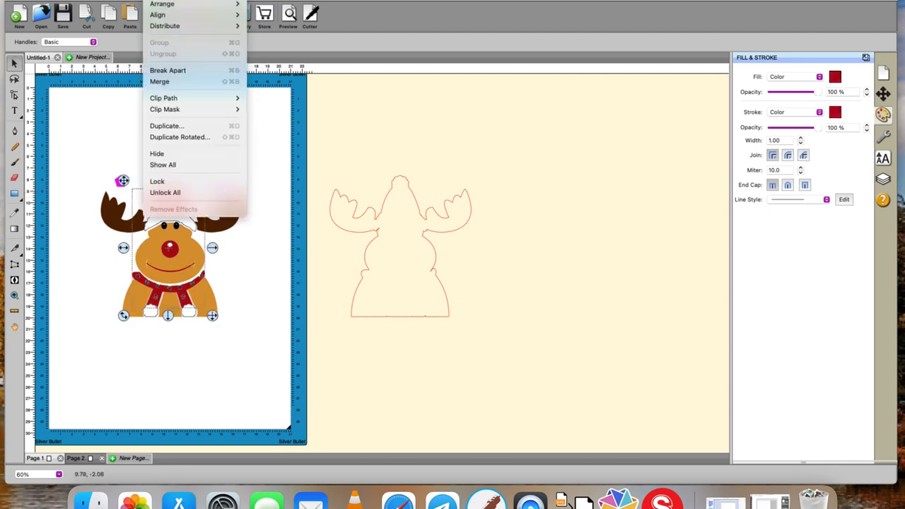
left_click(157, 154)
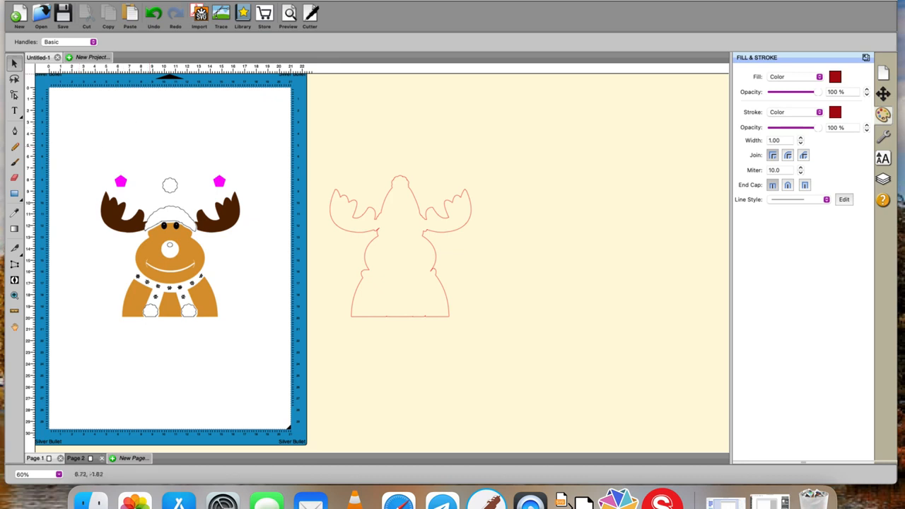
left_click(151, 0)
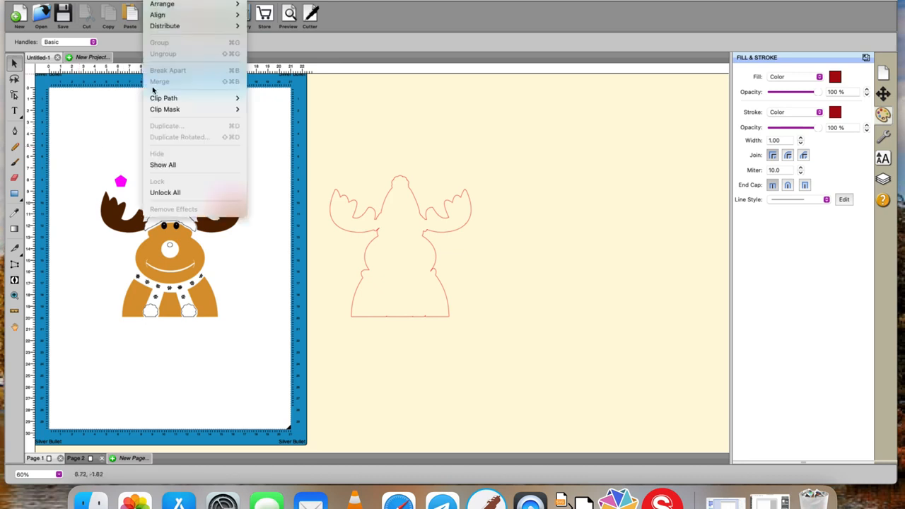
left_click(155, 162)
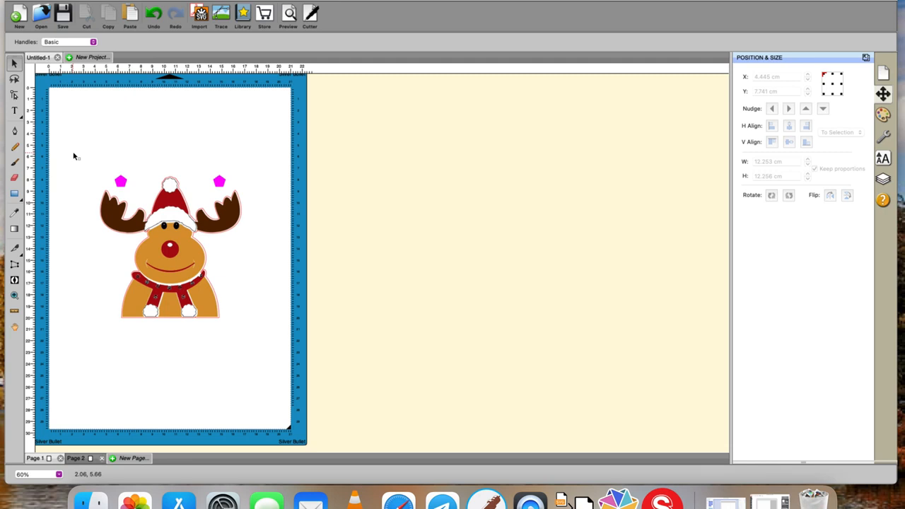
- Copy the whole reindeer design with its silhouette and both pentagons, and paste the copy
left_click_drag(73, 154, 325, 421)
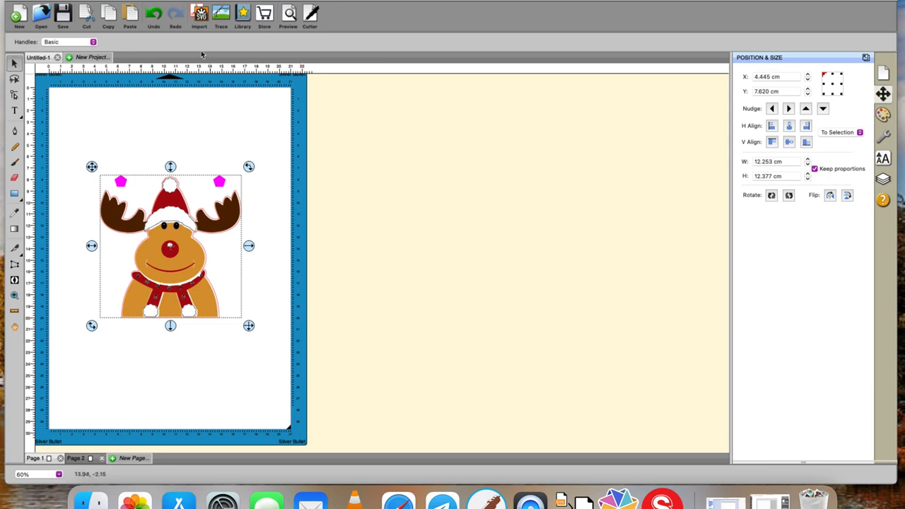
right_click(290, 219)
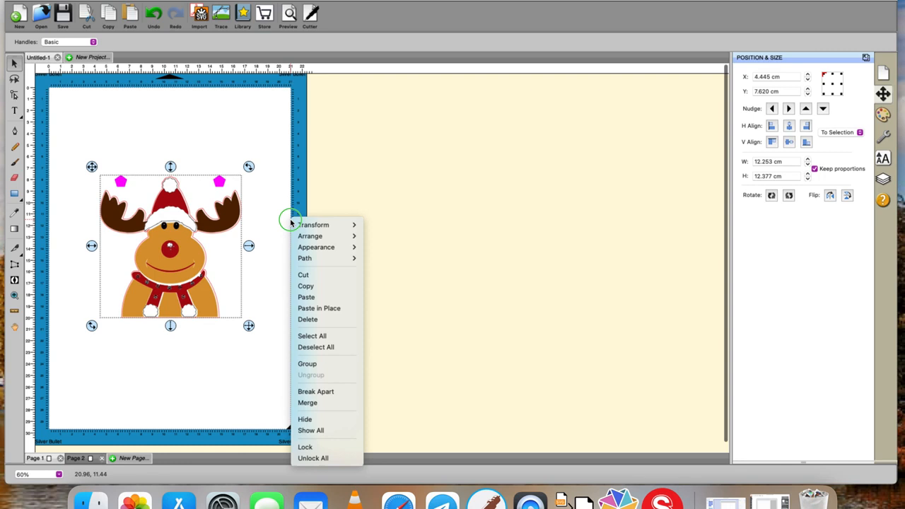
left_click(308, 286)
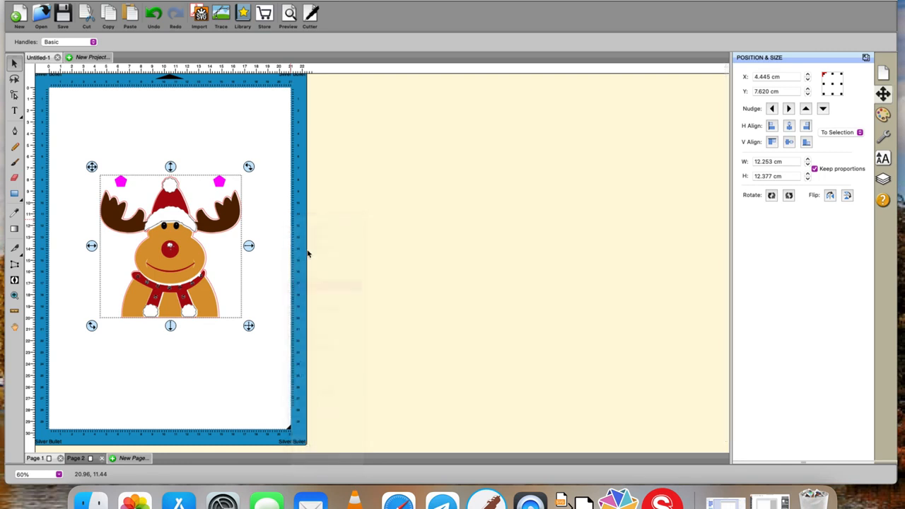
left_click(306, 209)
right_click(306, 209)
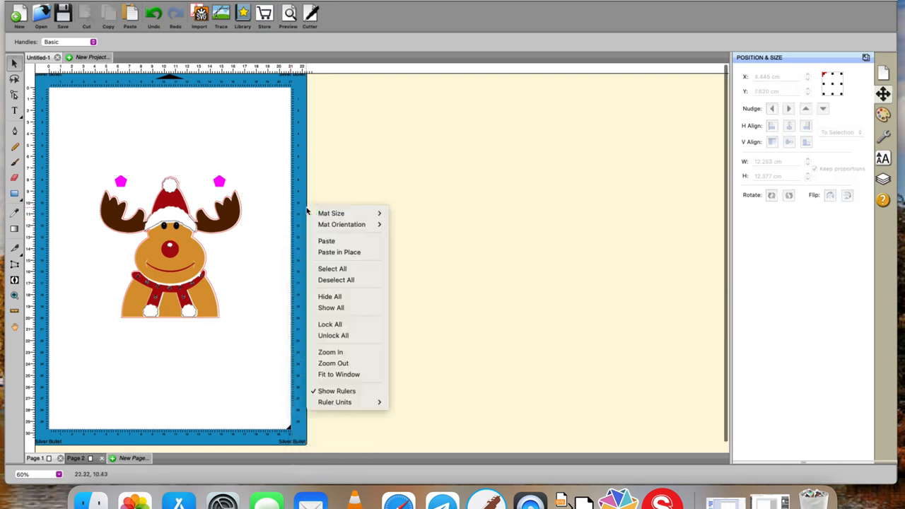
left_click(322, 241)
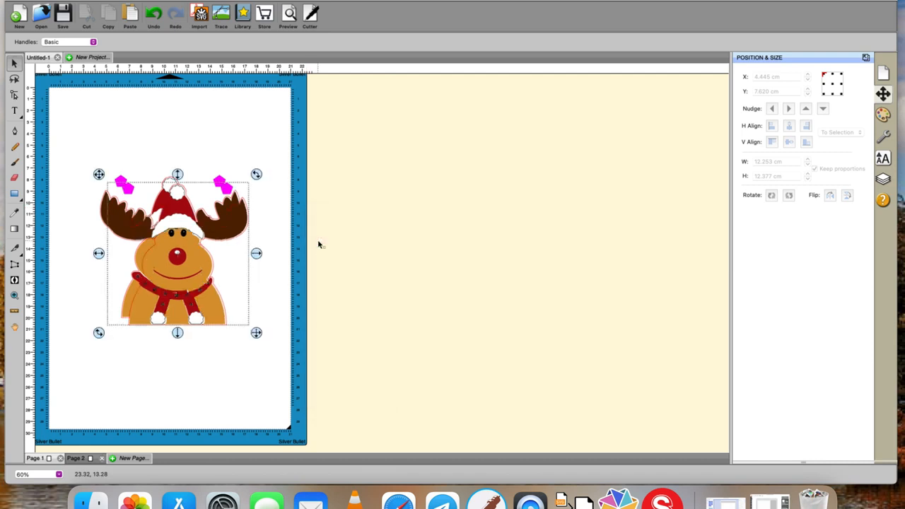
- Move the pasted reindeer design horizontally off the mat so it sits clear beside the original
key("Right")
key("Right")
key("Right")
key("Right")
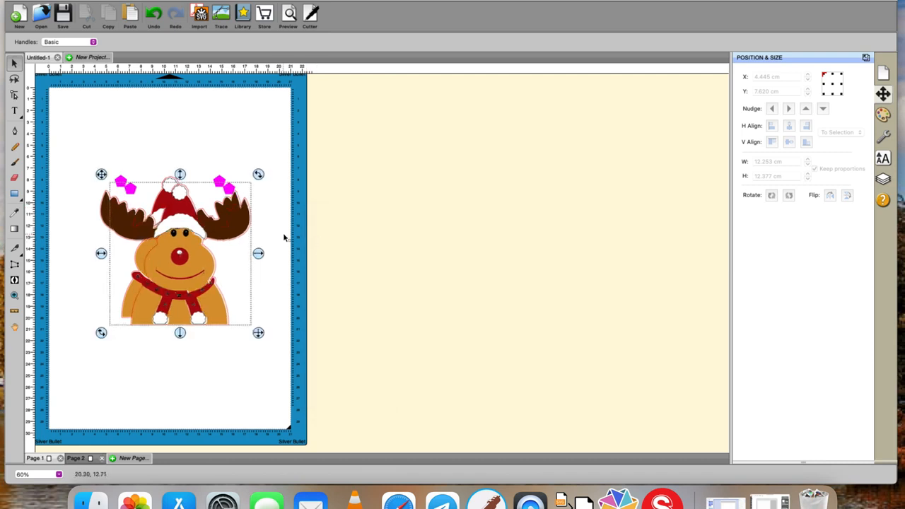
key("Right")
key("Right")
key("Right")
key("Right")
key("Right")
key("Right")
key("Right")
key("Right")
key("Right")
key("Right")
key("Right")
key("Right")
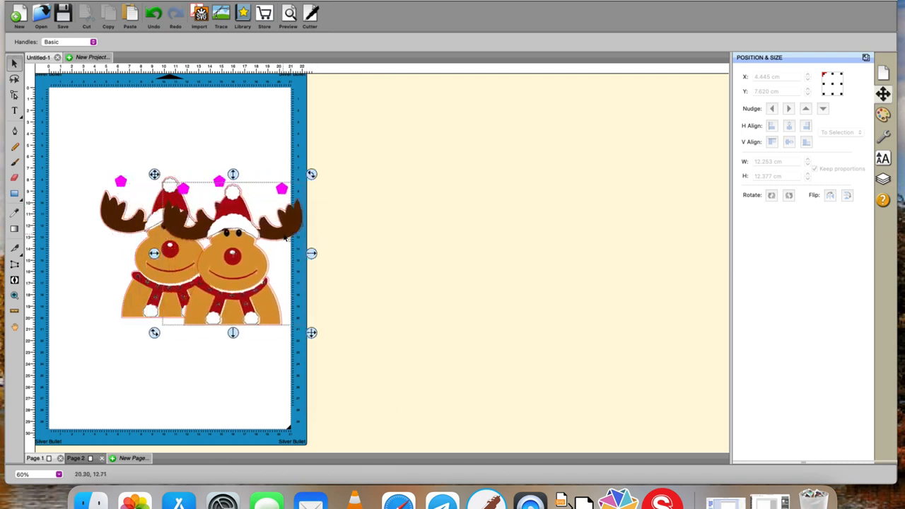
key("Right")
key("Right")
key("Right")
key("Right")
key("Right")
key("Right")
key("Right")
key("Right")
key("Right")
key("Right")
key("Right")
key("Right")
key("Right")
key("Right")
key("Right")
key("Right")
key("Right")
key("Right")
key("Right")
key("Right")
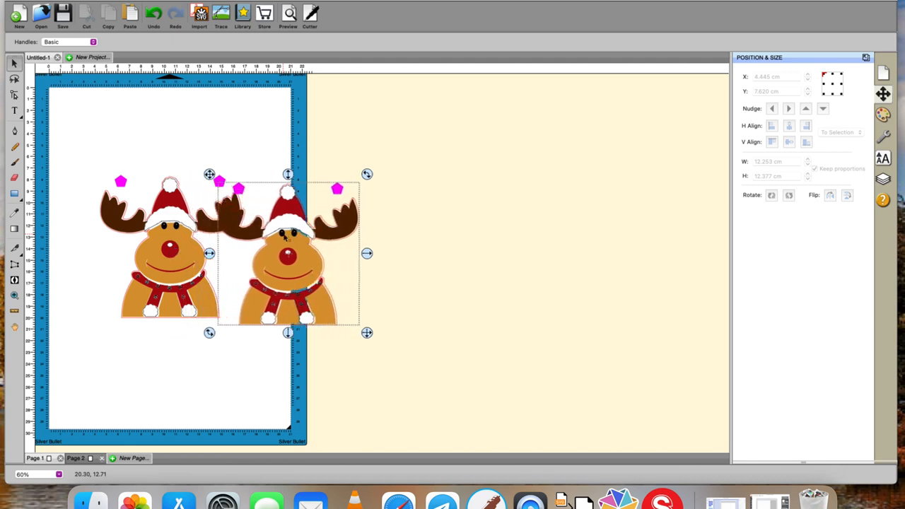
key("Right")
key("Right")
key("Right")
key("Right")
key("Right")
key("Right")
key("Right")
key("Right")
key("Right")
key("Right")
key("Right")
key("Right")
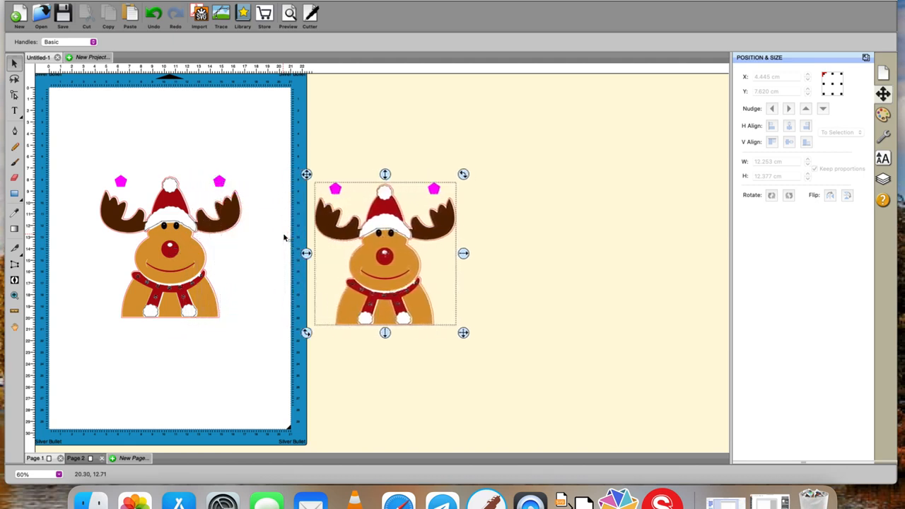
- Break the copied reindeer apart and pull its face, silhouette outline and right body piece away from the rest
right_click(396, 261)
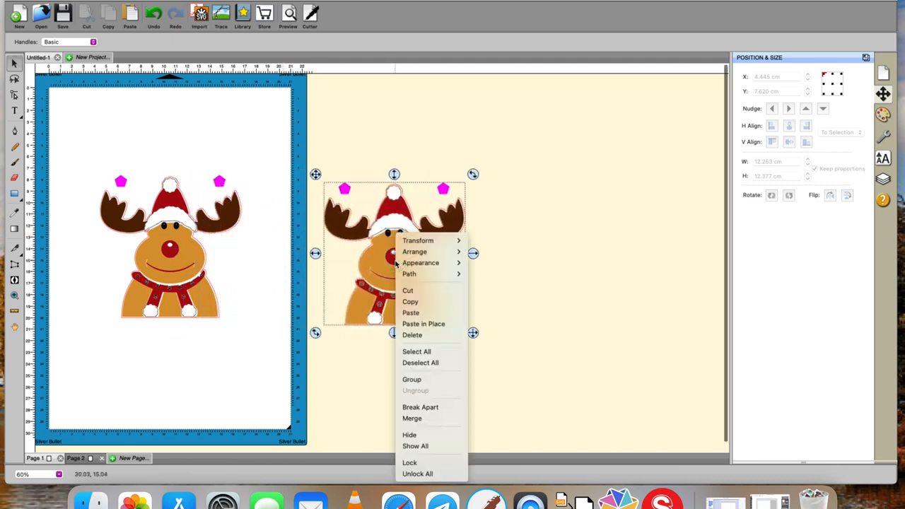
left_click(427, 417)
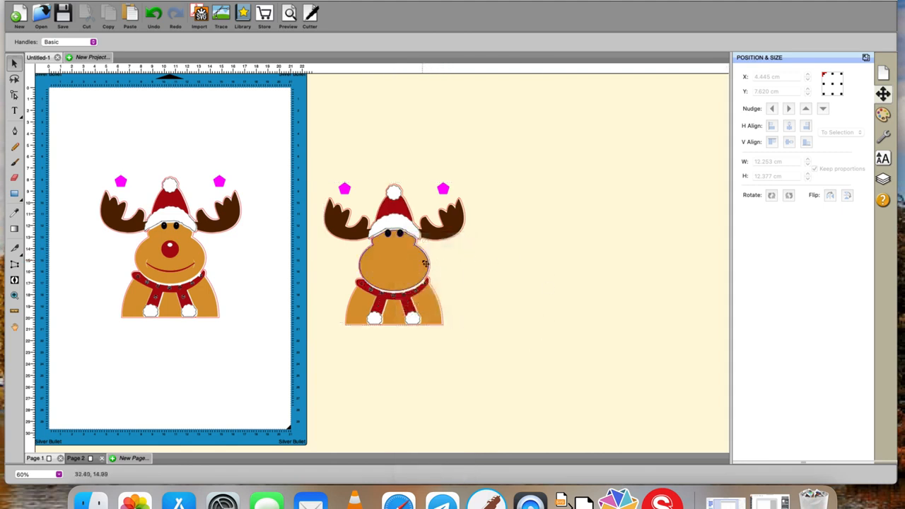
left_click(438, 260)
left_click_drag(438, 261, 691, 305)
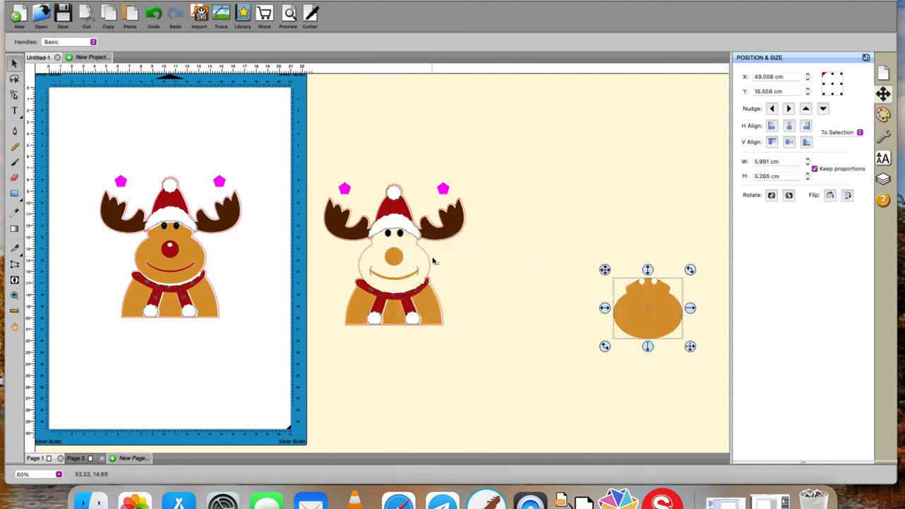
left_click_drag(431, 261, 625, 198)
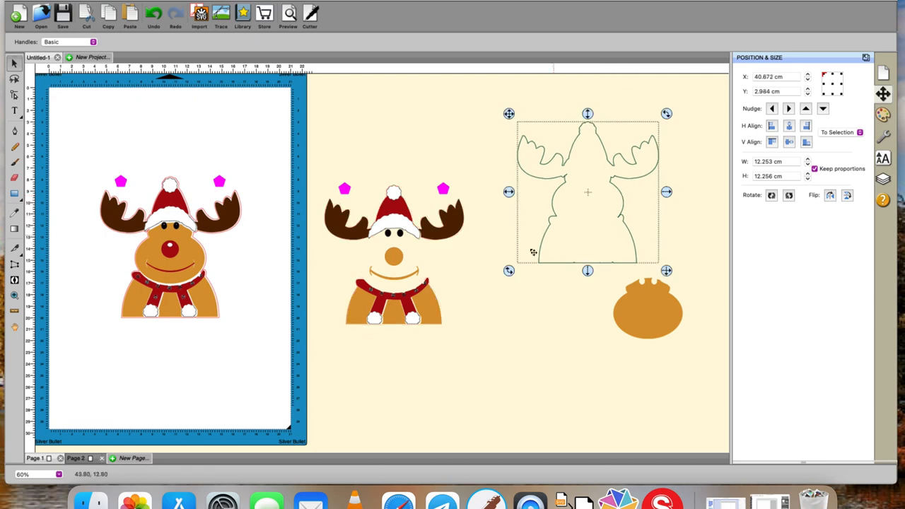
left_click_drag(429, 309, 617, 325)
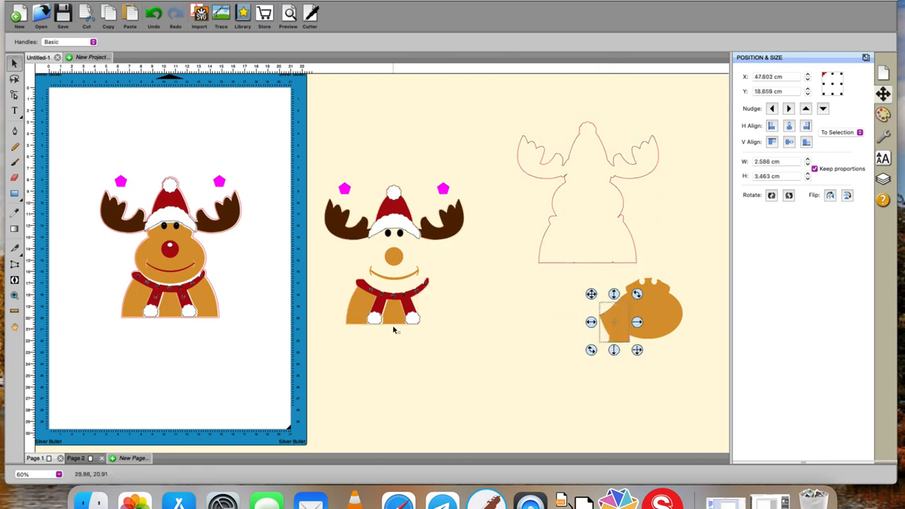